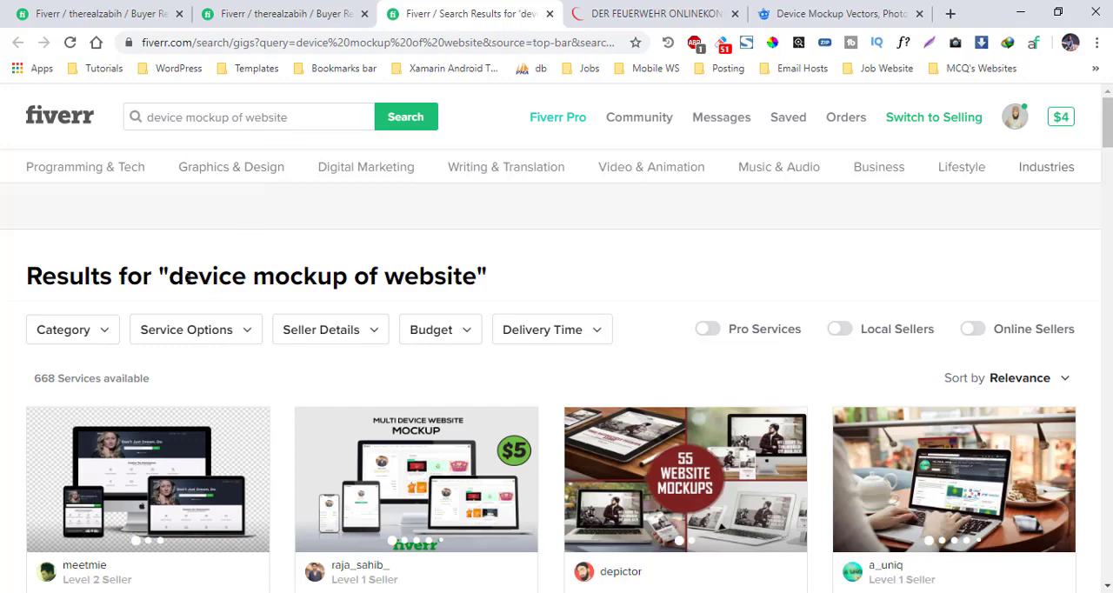
Step: Look through the Fiverr search results for "device mockup of website" to compare the offered mockup gigs
left_click_drag(184, 276, 489, 278)
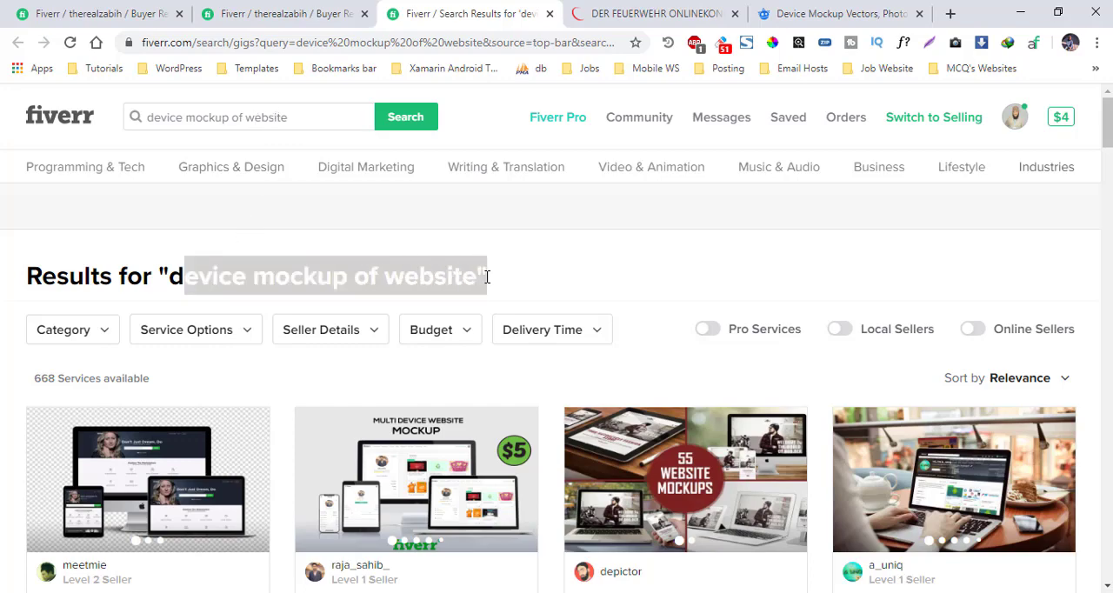
left_click(2, 389)
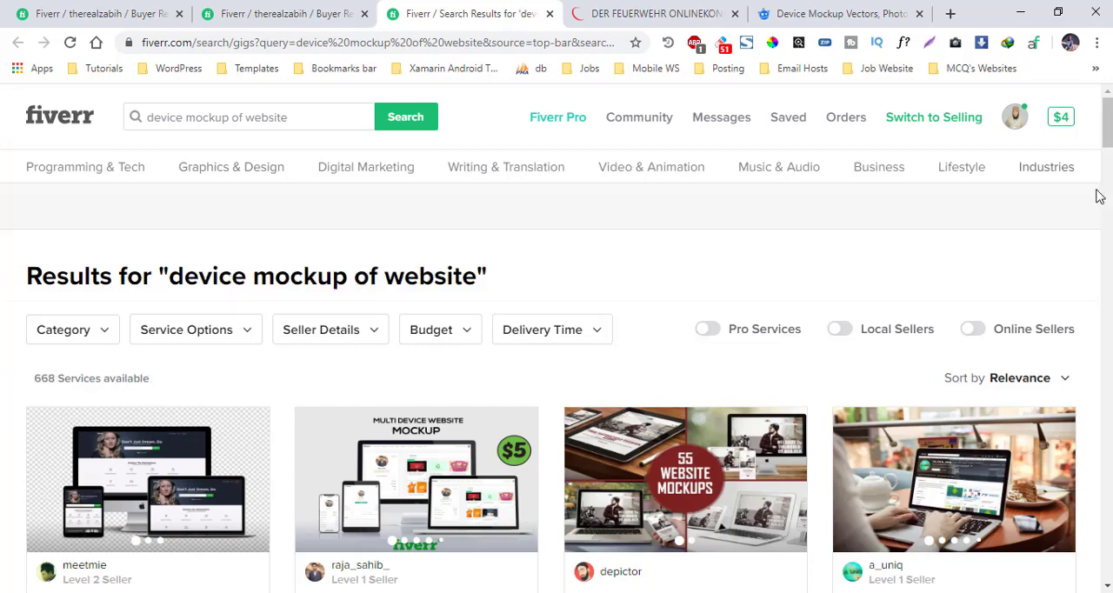
left_click_drag(1108, 135, 1109, 166)
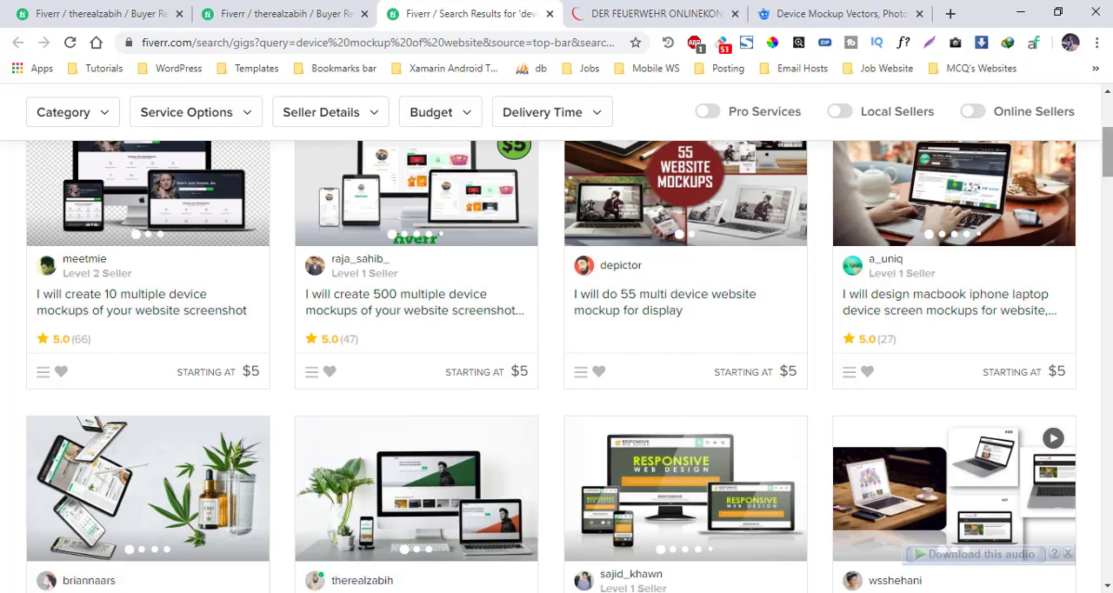
left_click_drag(1108, 153, 1108, 182)
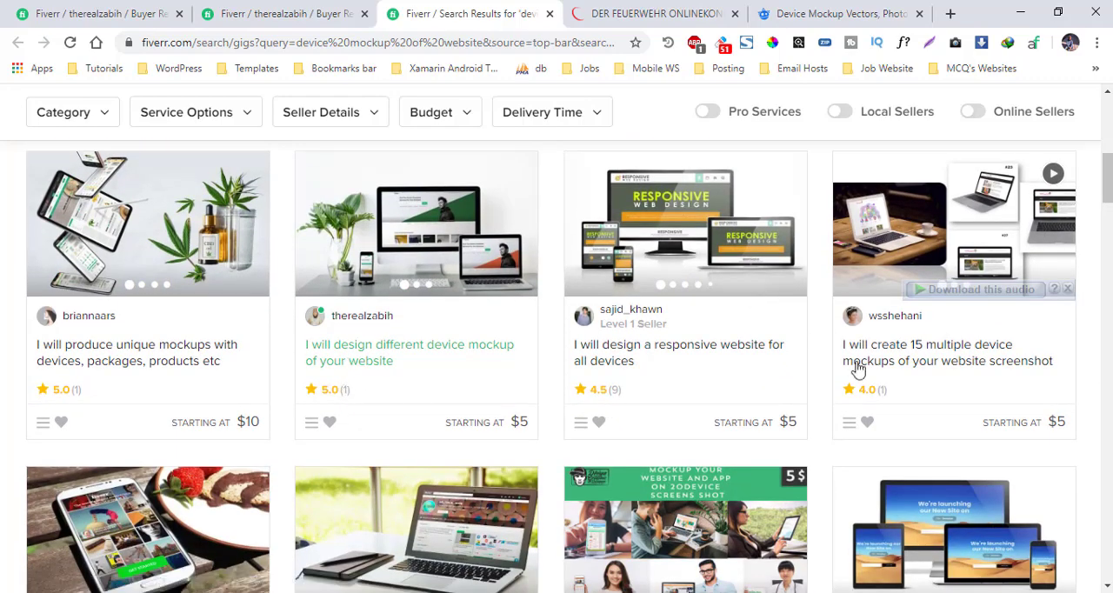
left_click_drag(1108, 183, 1108, 127)
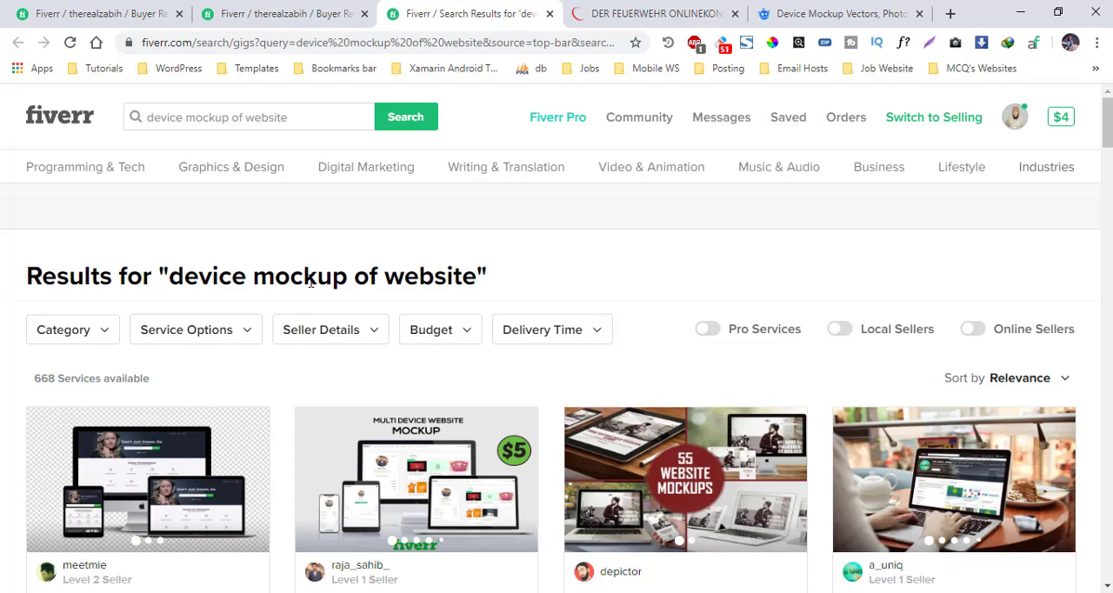
Step: Switch to the Freepik device mockup search and review its resource filters and mockup results
left_click(782, 12)
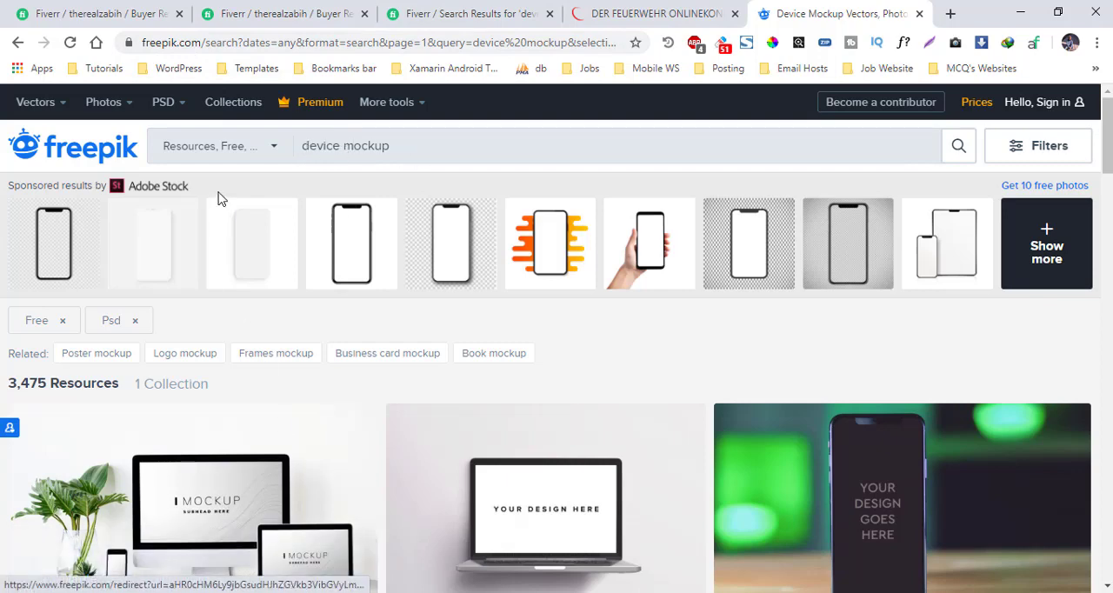
left_click(233, 146)
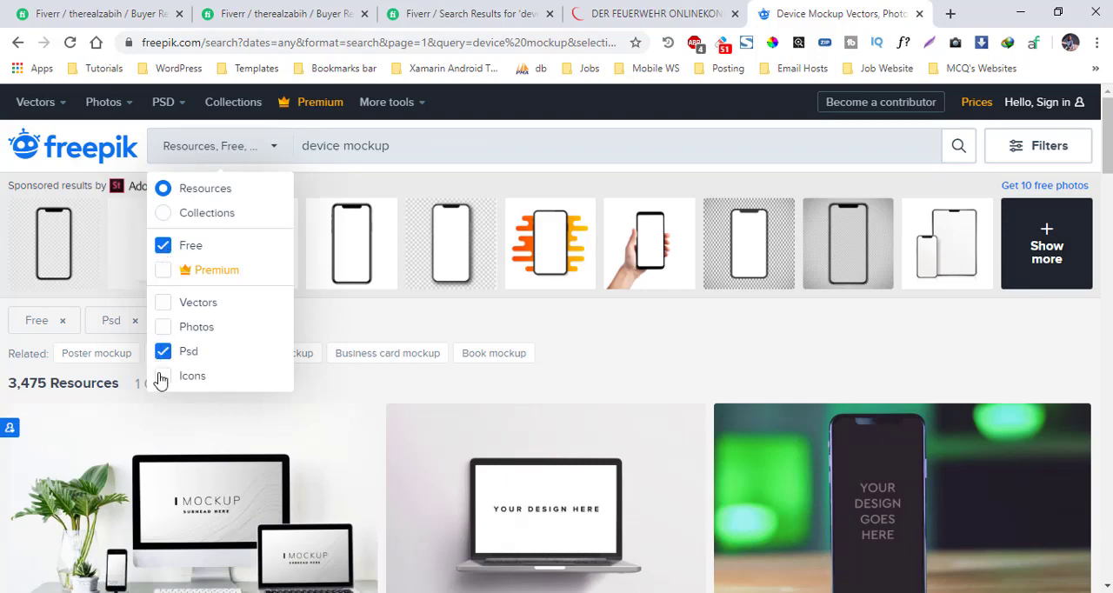
left_click(701, 375)
mouse_move(1104, 108)
left_mouse_down()
mouse_move(1095, 282)
mouse_move(1095, 98)
left_mouse_up()
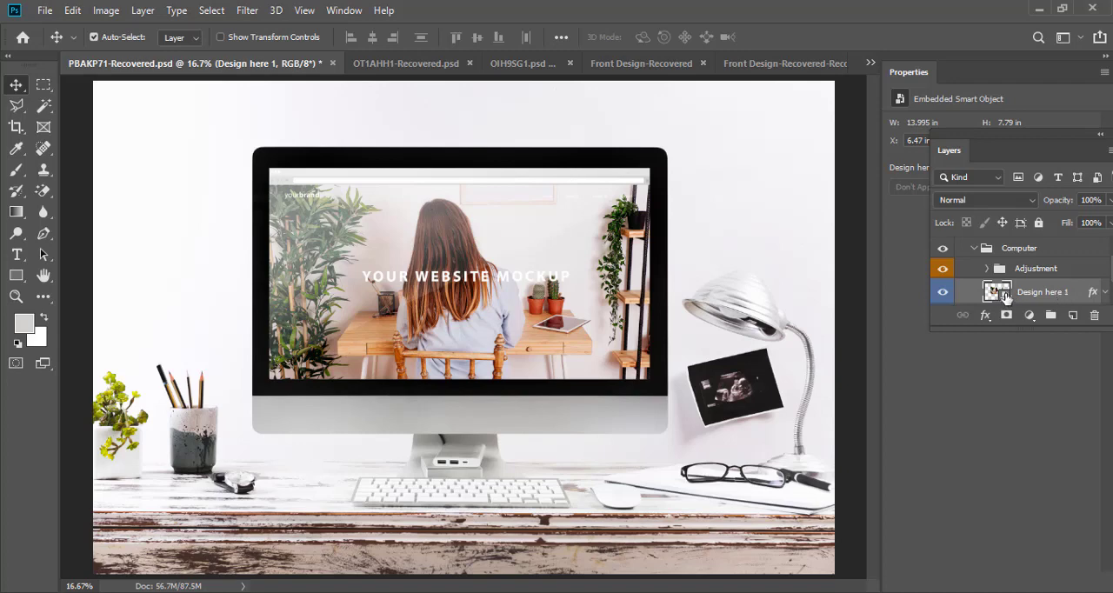
Step: In Photoshop, open the contents of the monitor mockup's "Design here 1" smart object and bring up its image size
double_click(583, 266)
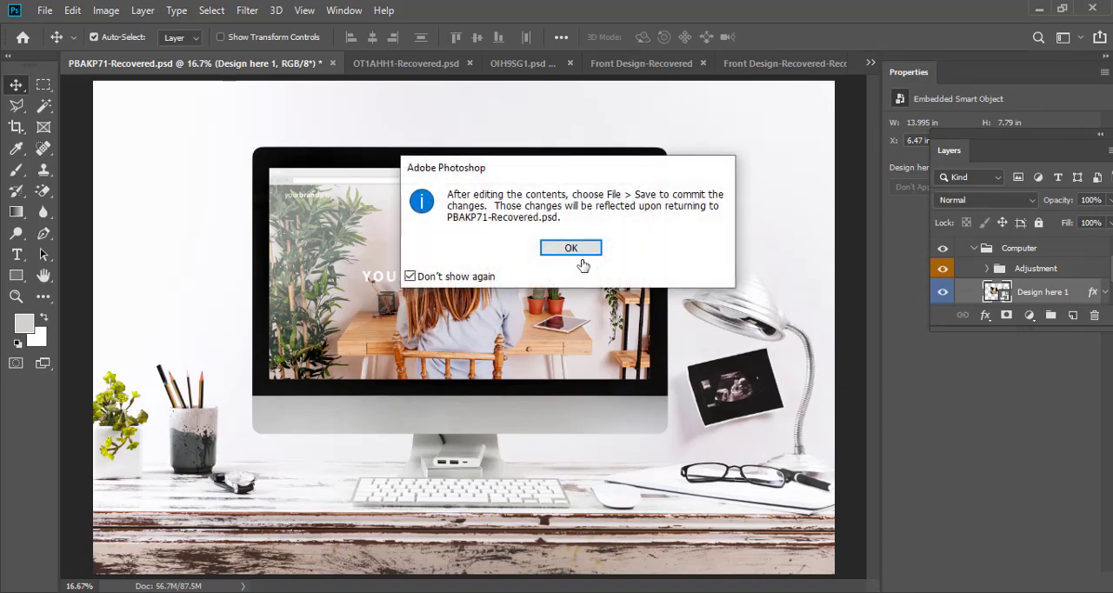
left_click(585, 249)
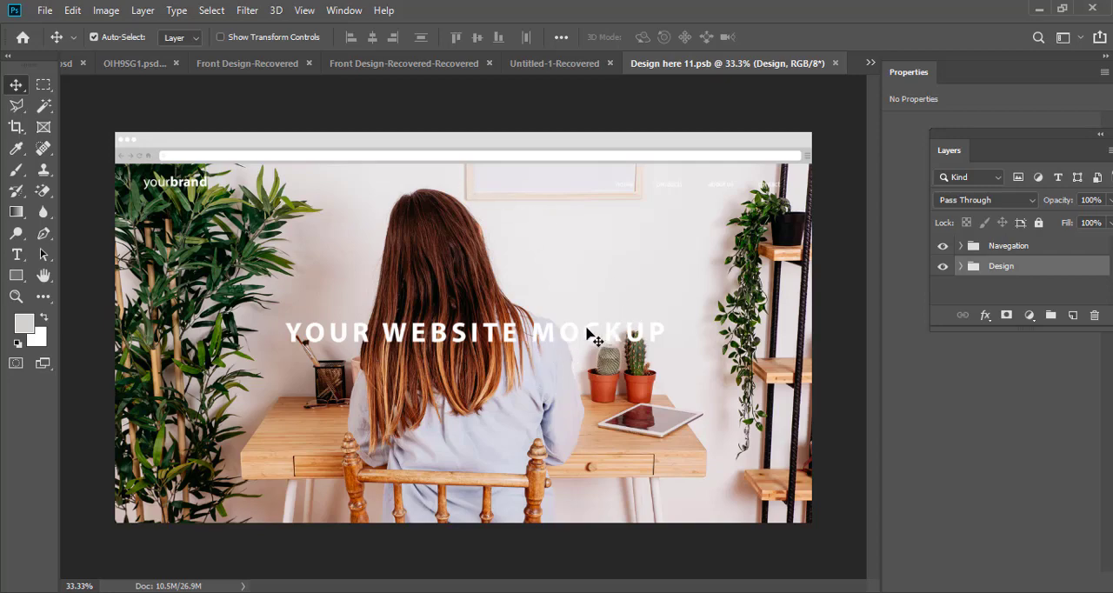
left_click(488, 332)
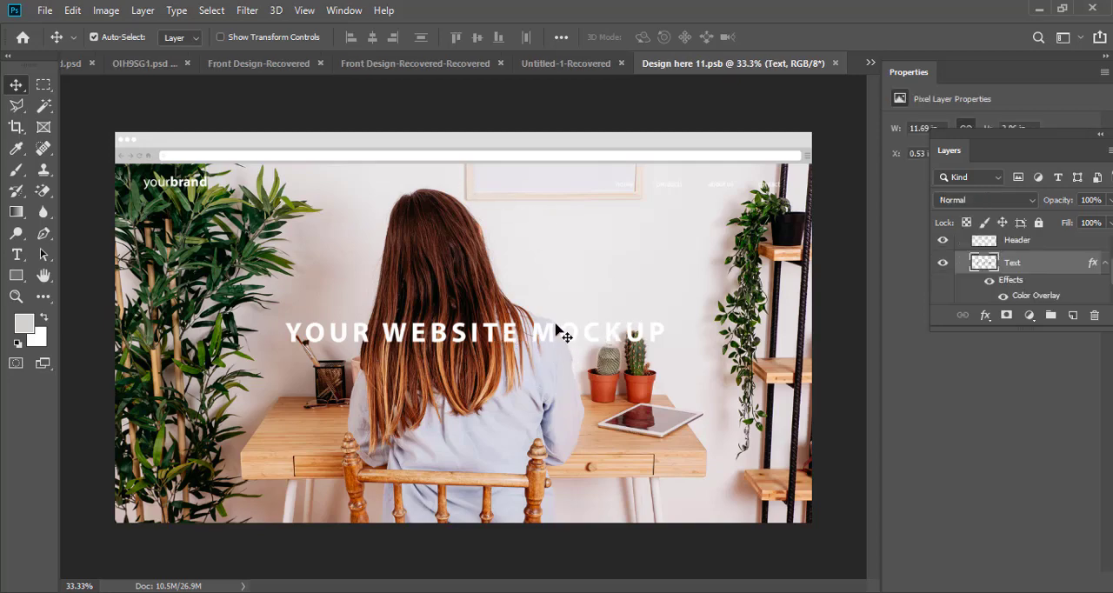
left_click(620, 439)
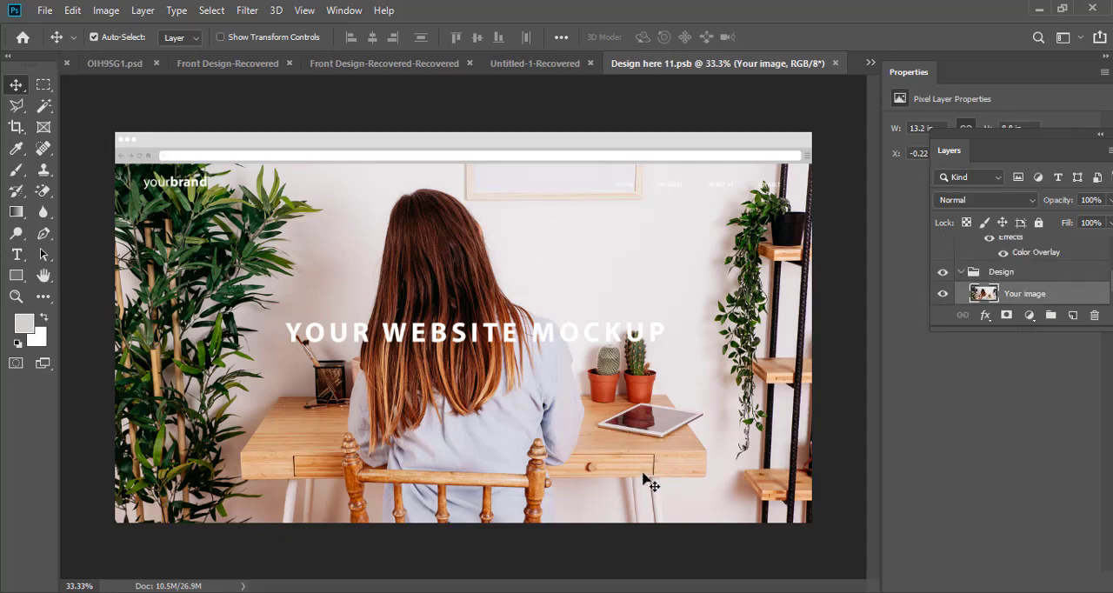
left_click(107, 12)
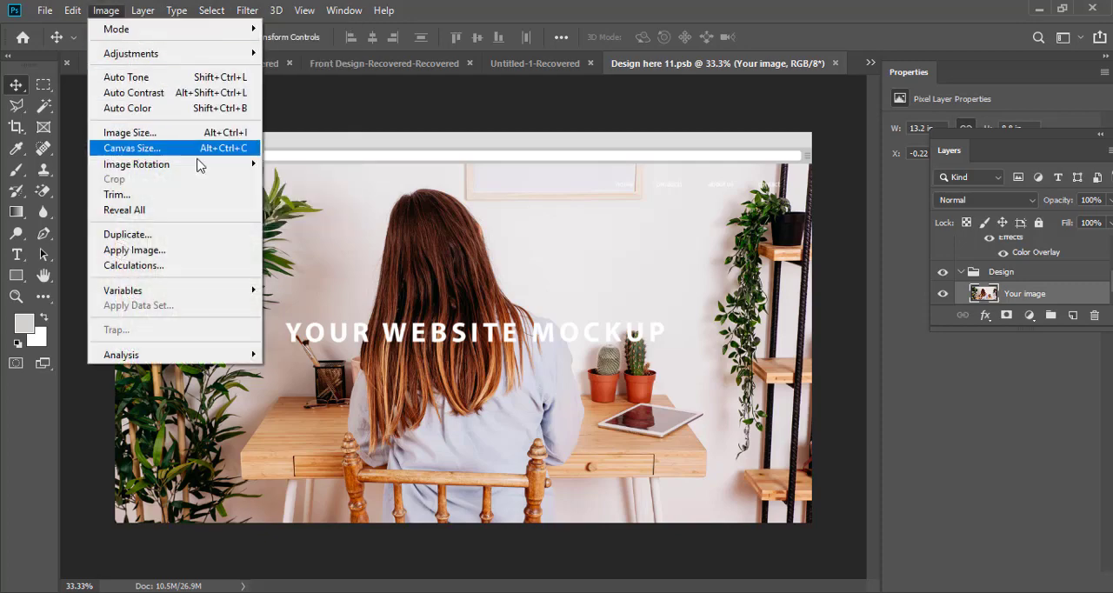
left_click(195, 135)
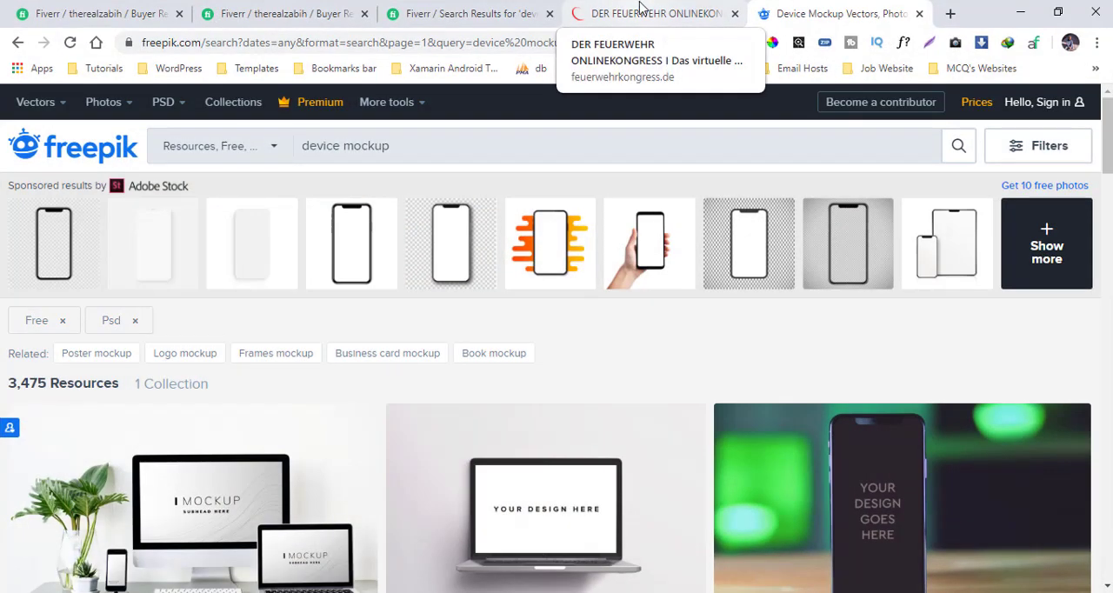
Step: Switch to feuerwehrkongress.de in Chrome and emulate the page in responsive device view at 2560 × 1440
left_click(639, 10)
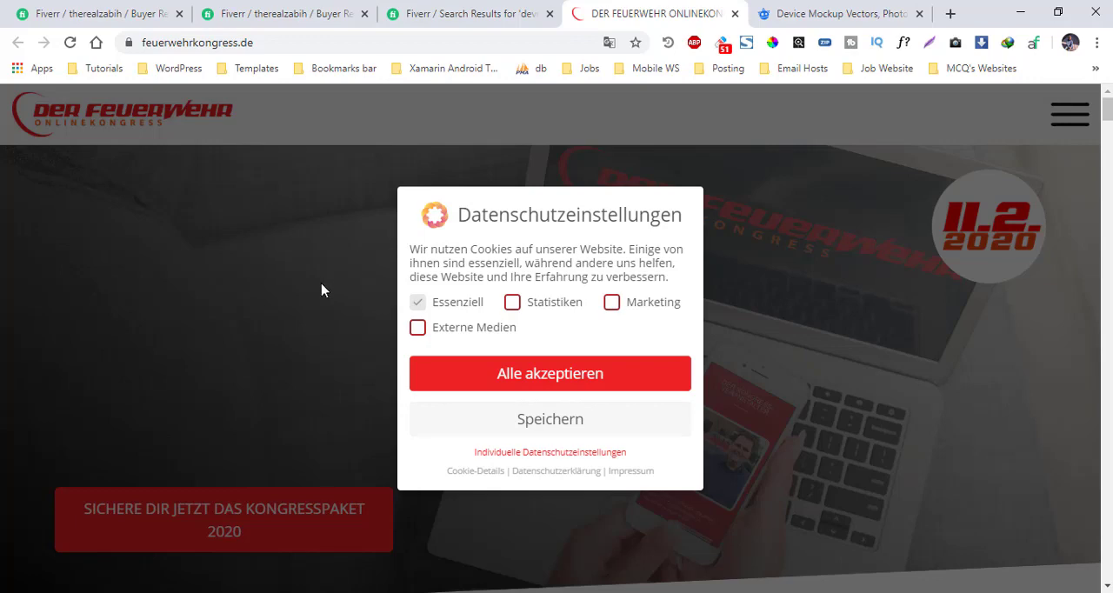
key("ctrl+shift+i")
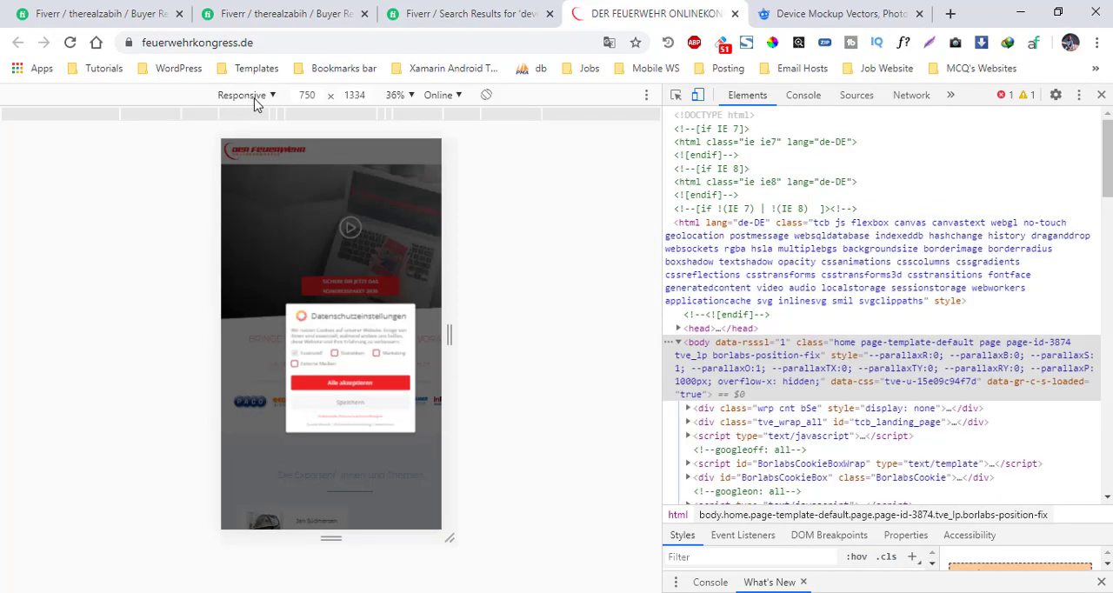
left_click(311, 95)
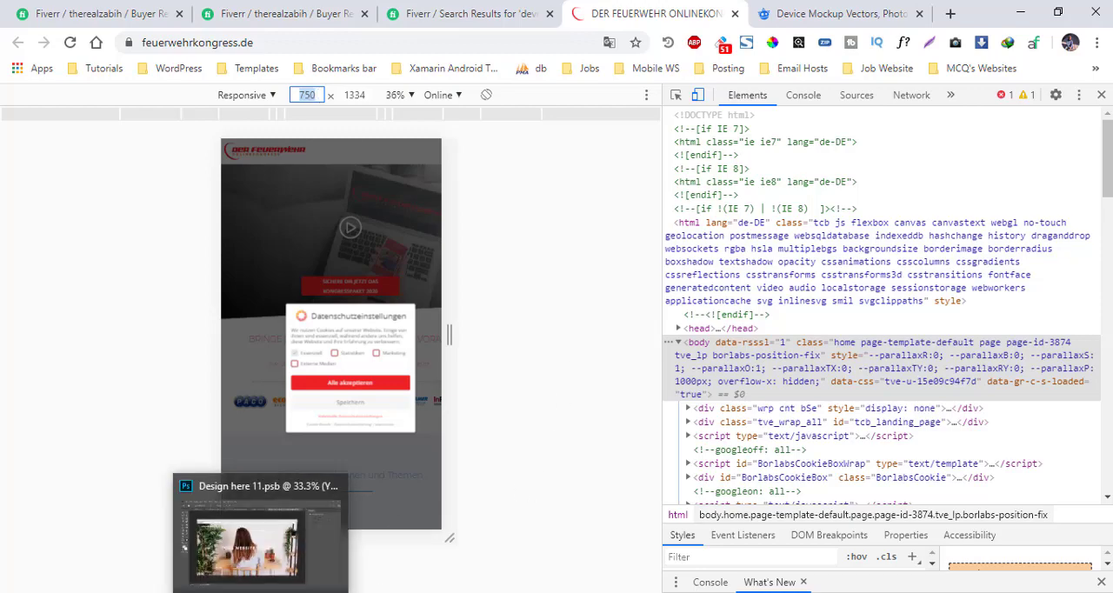
left_click(268, 592)
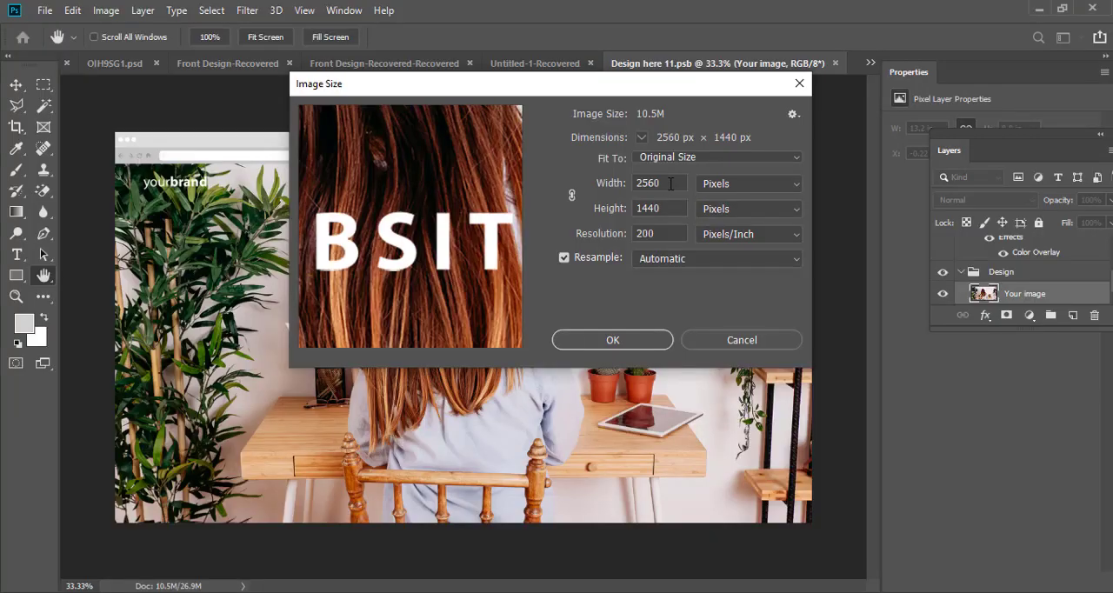
left_click(599, 183)
left_click(325, 592)
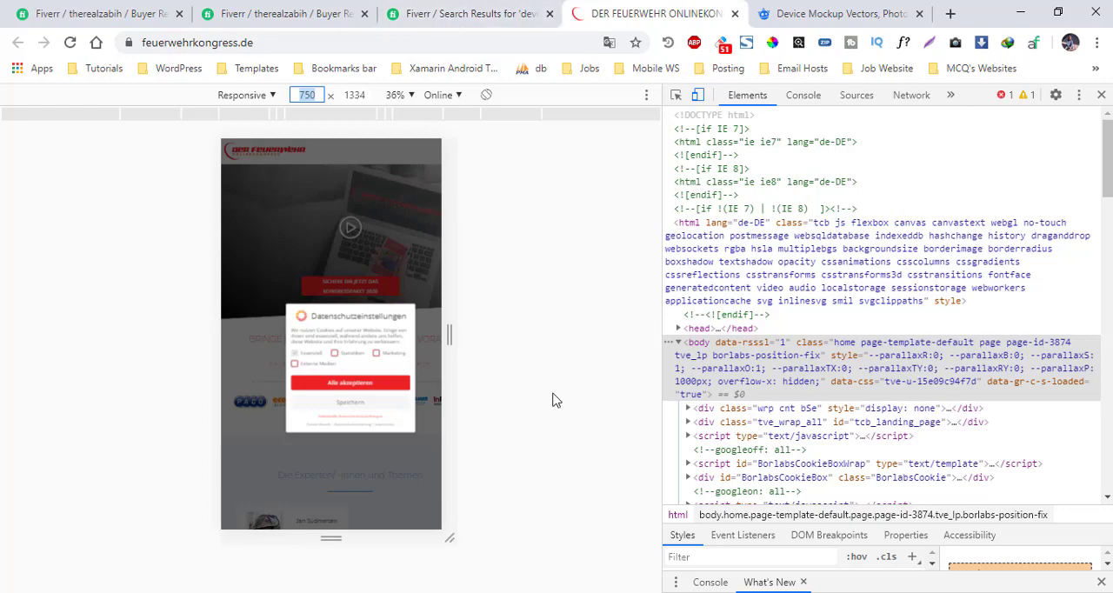
type("2560")
left_click(370, 95)
type("1")
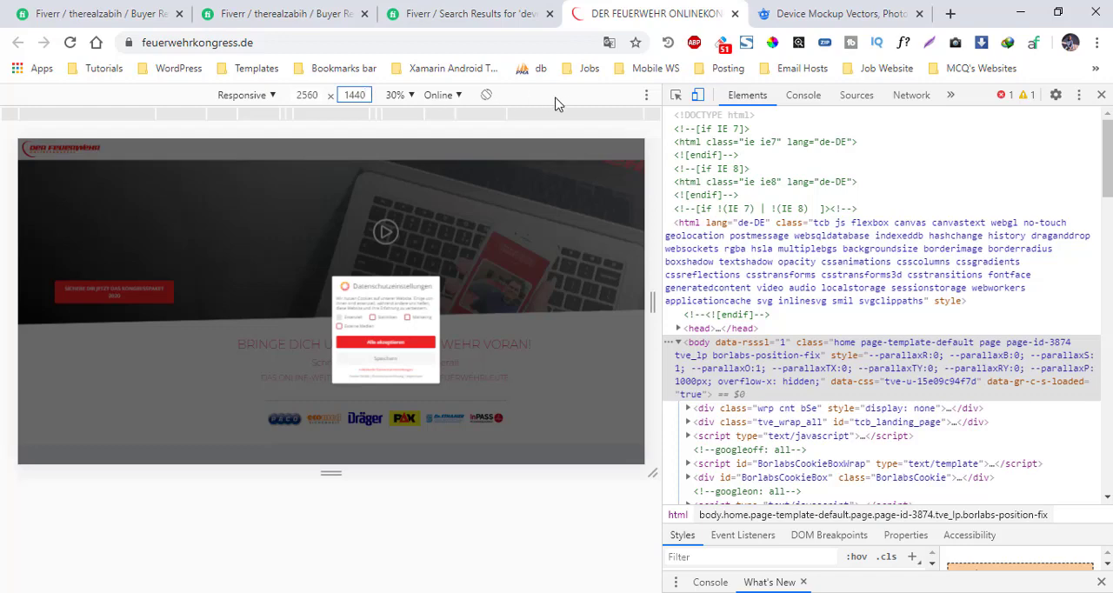
left_click(351, 551)
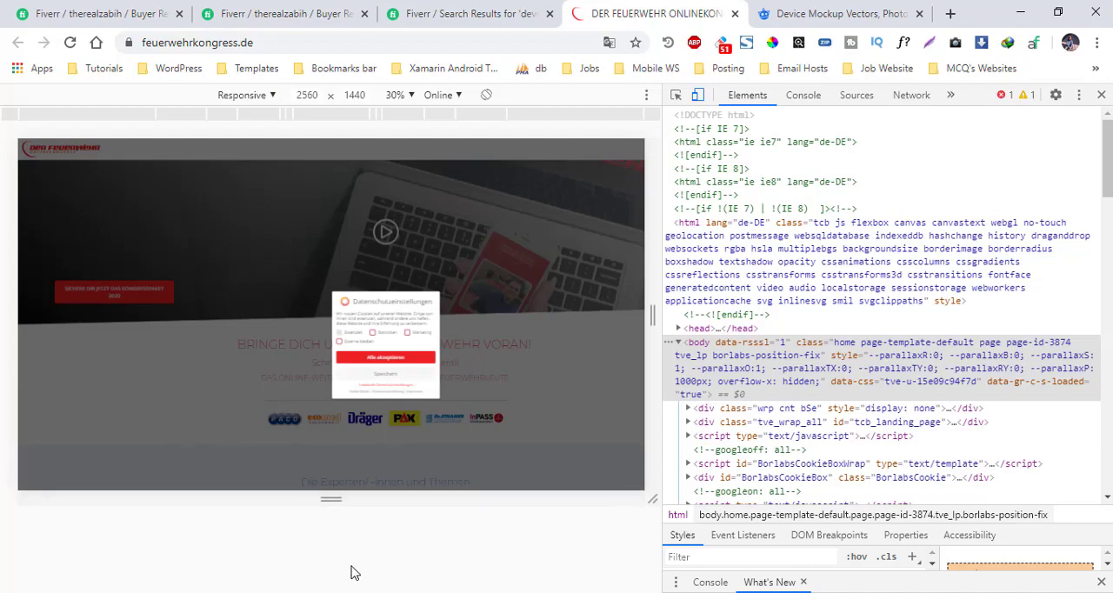
Step: Capture a screenshot of the emulated page and place it in Photoshop's Design here 11.psb, saving the document
left_click(646, 99)
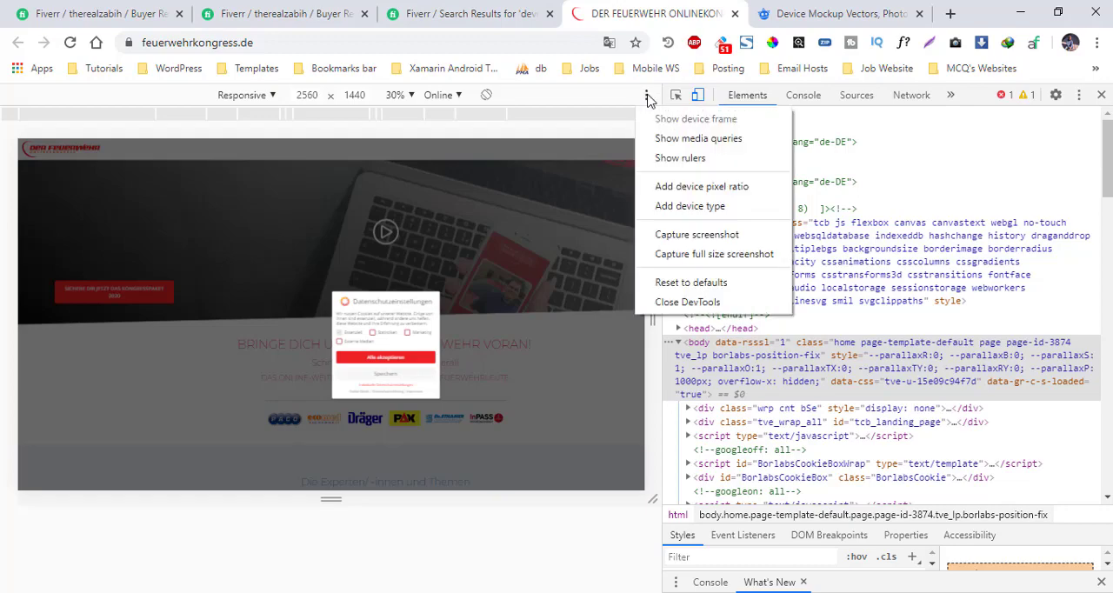
left_click(688, 235)
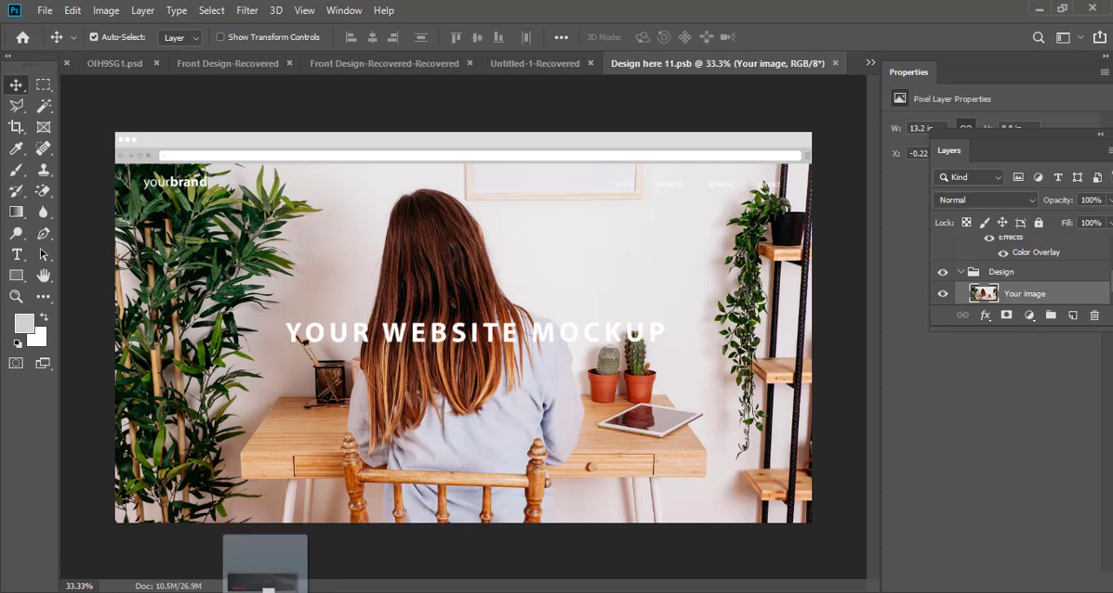
left_click_drag(266, 590, 436, 361)
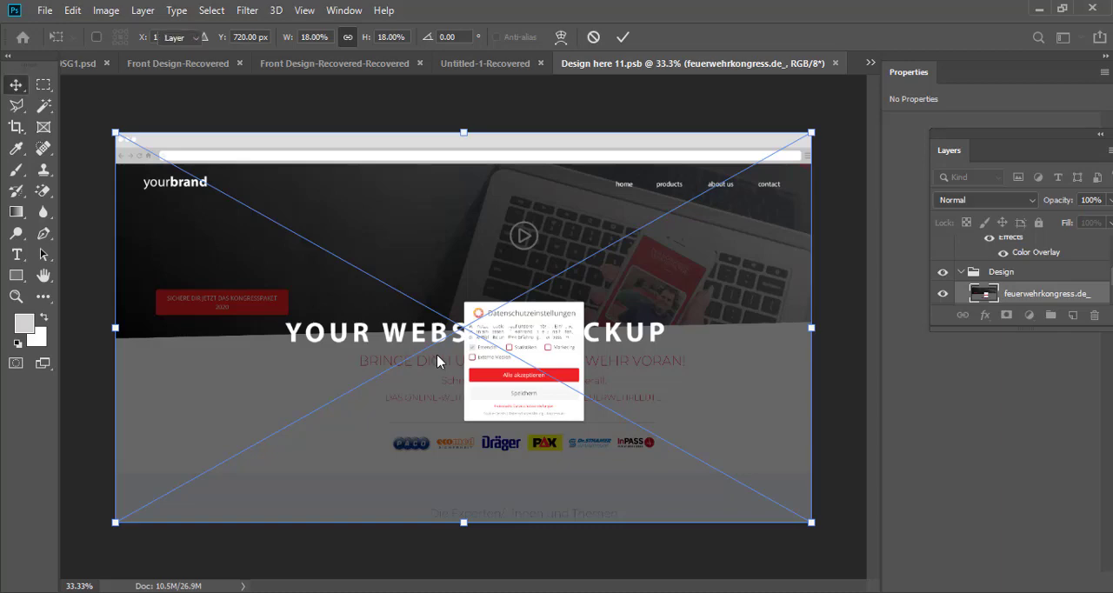
key("Return")
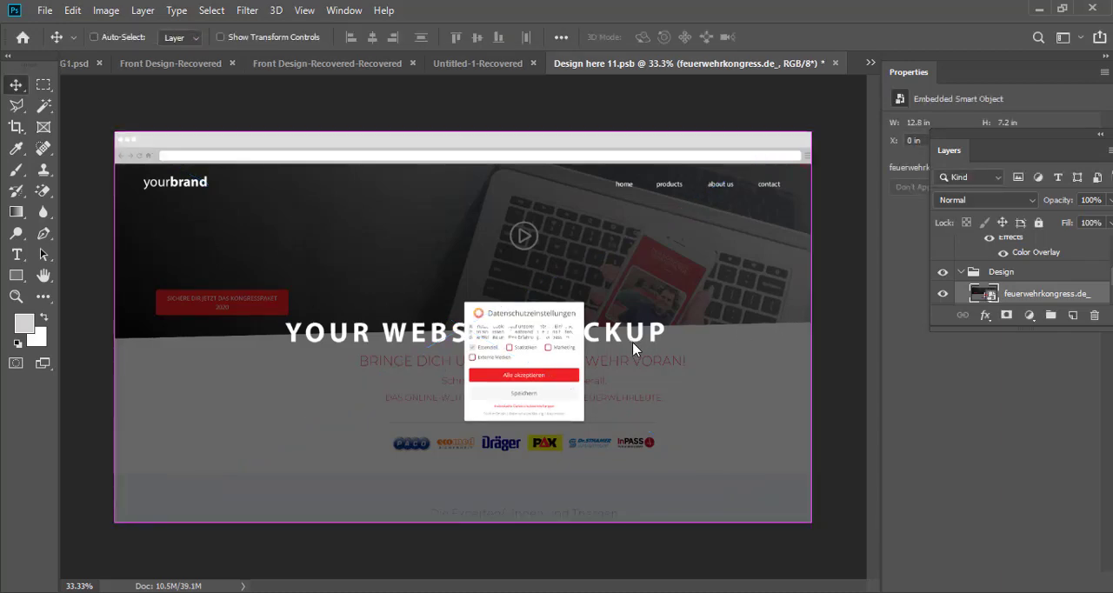
key("ctrl+s")
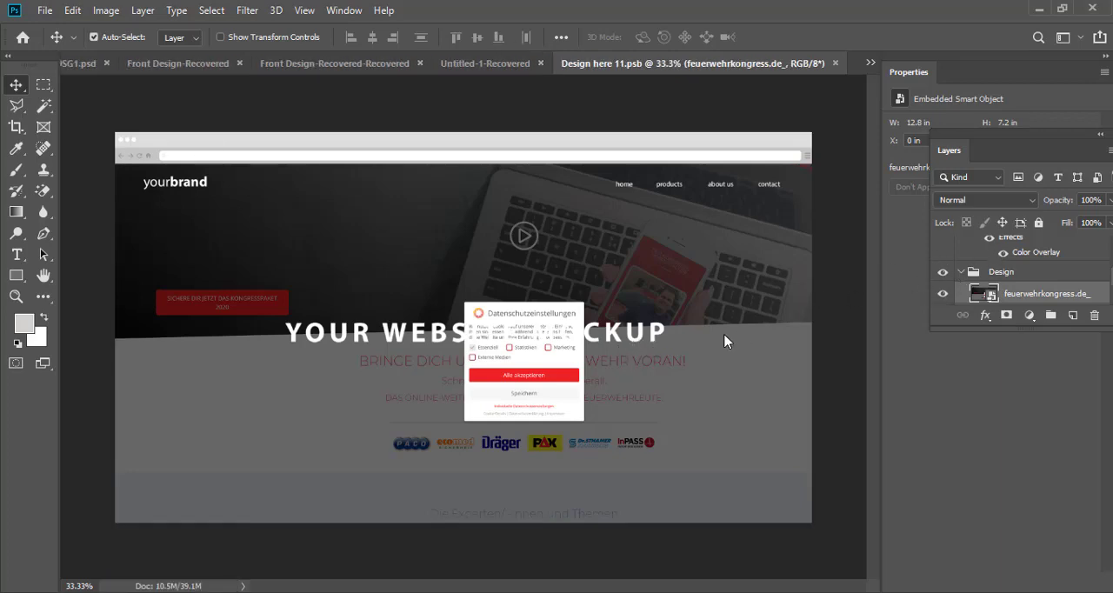
Step: Hide the Text layer over the placed screenshot, save the design and return to the PBAKP71-Recovered.psd monitor mockup
left_click(654, 337)
left_click(942, 248)
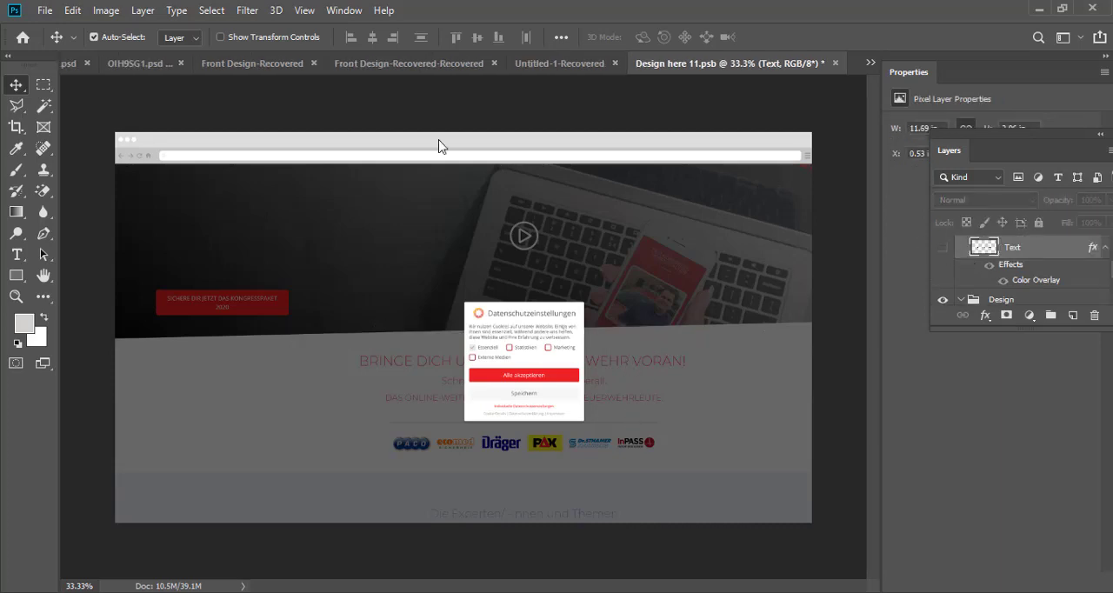
key("ctrl+s")
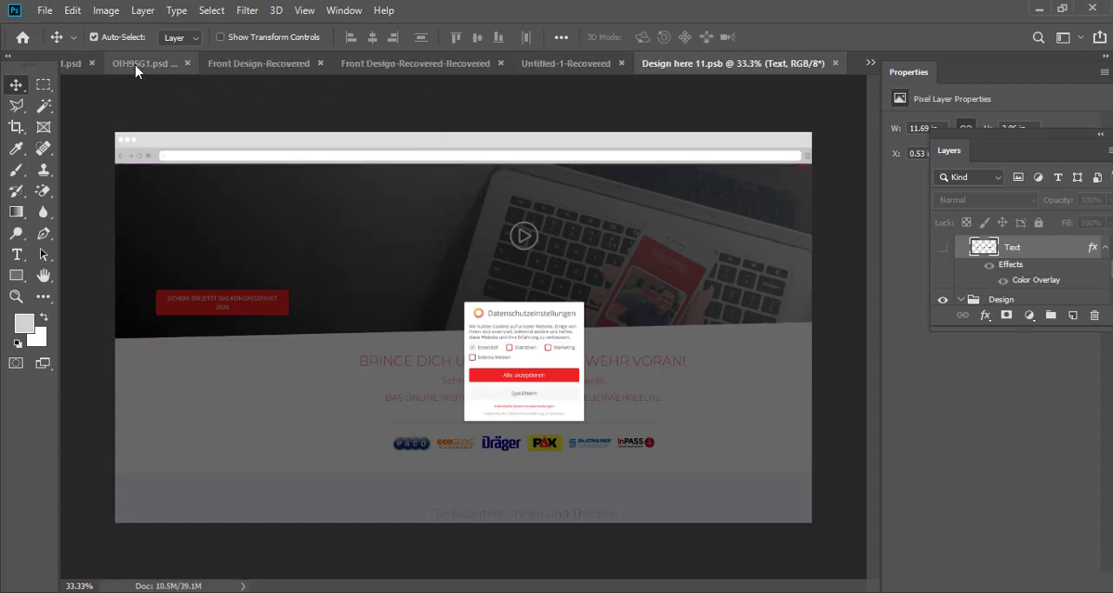
left_click(73, 66)
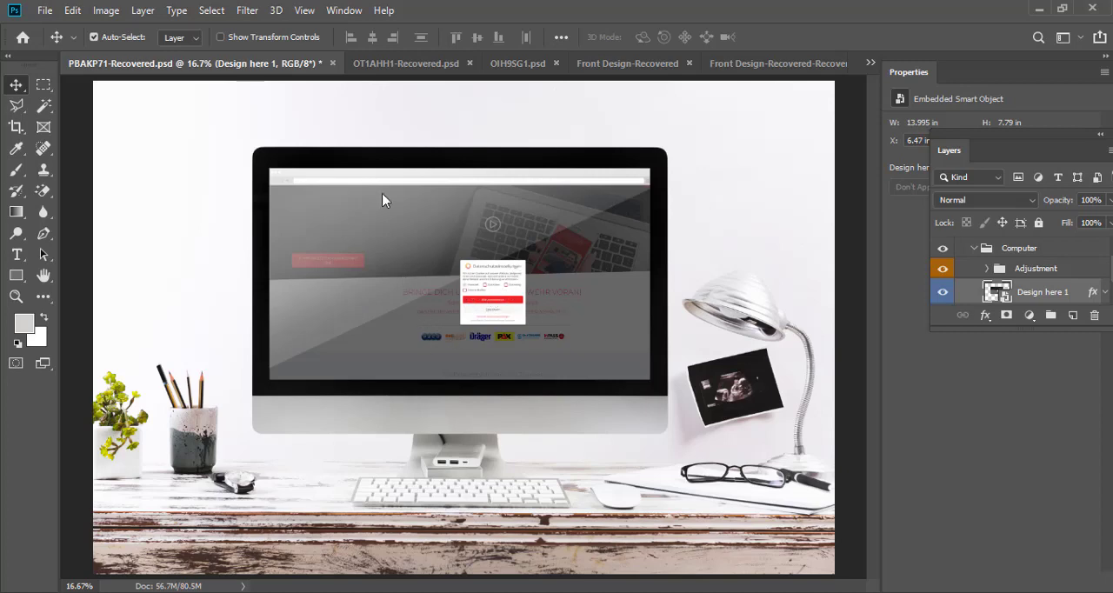
Step: Open the "Design here" smart object of the OT1AHH1-Recovered.psd tablet mockup and bring up the image size of its contents
left_click(405, 64)
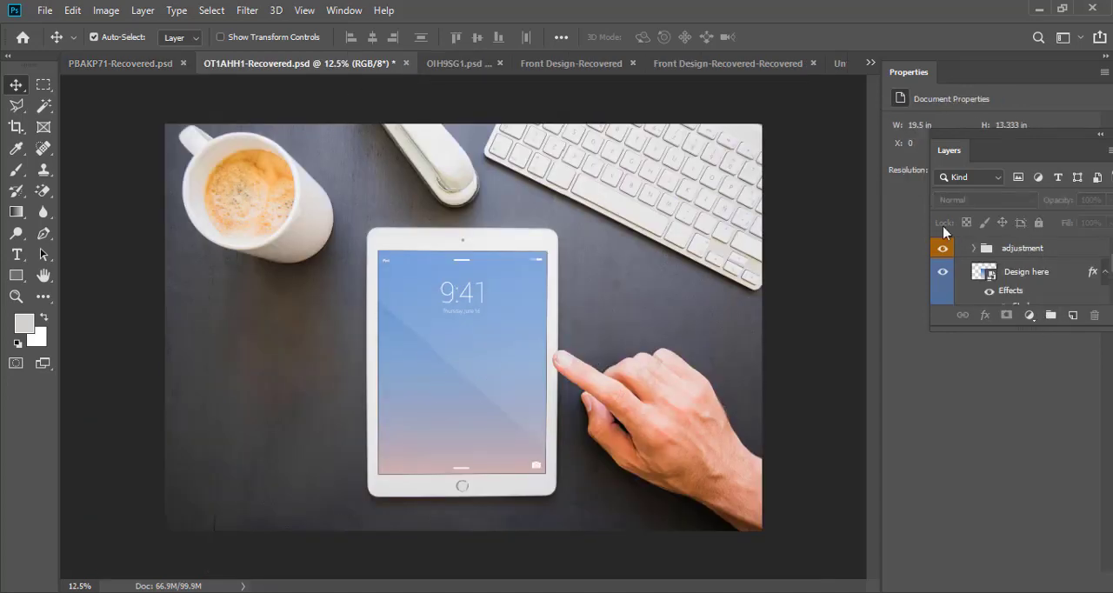
left_click(994, 277)
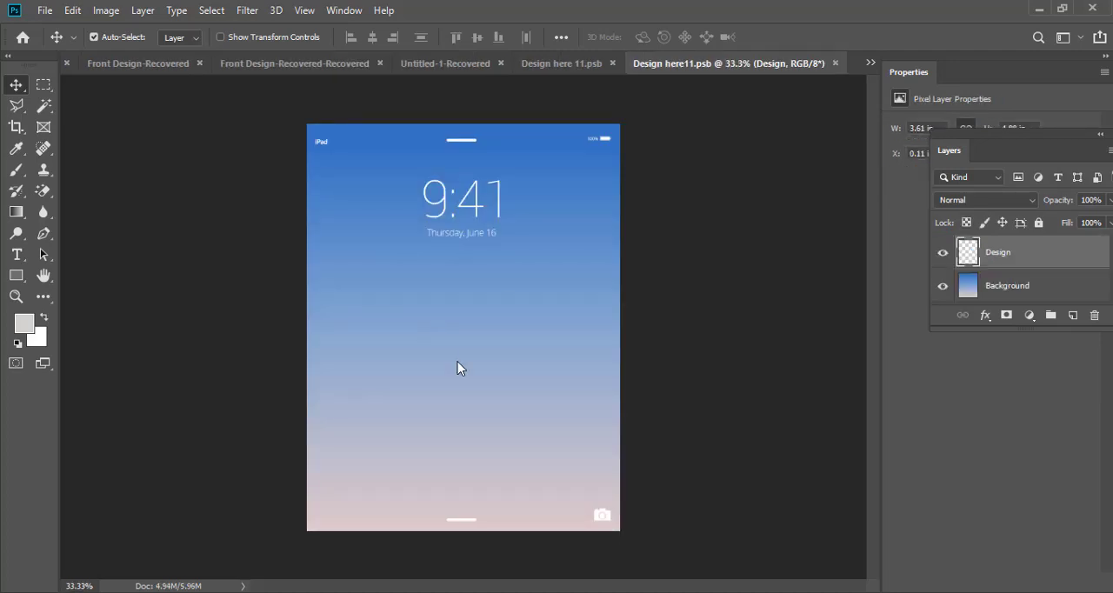
left_click(458, 362)
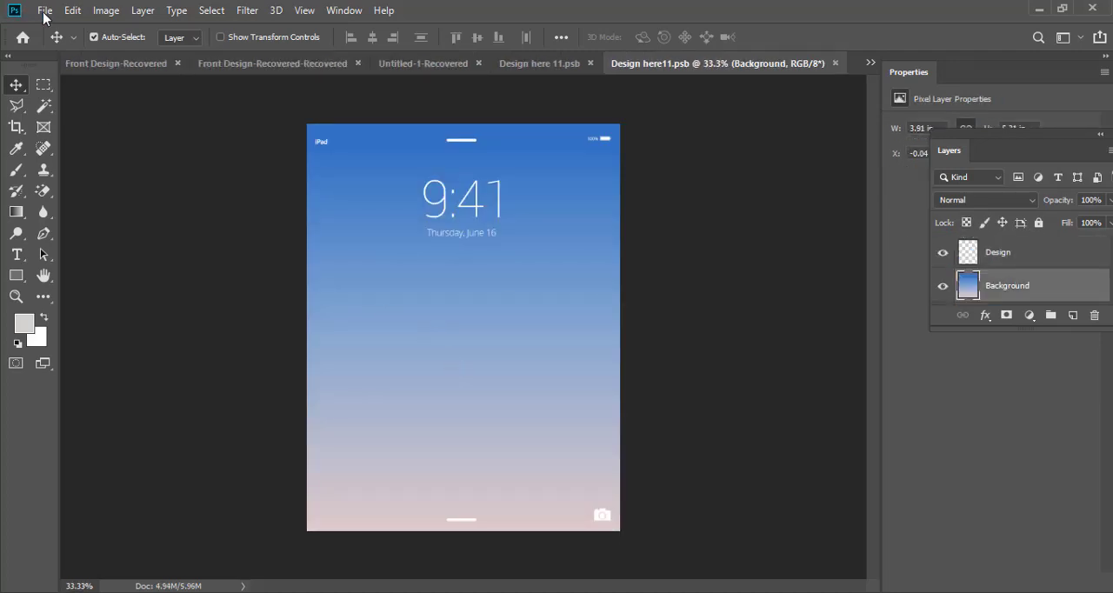
left_click(106, 16)
left_click(213, 135)
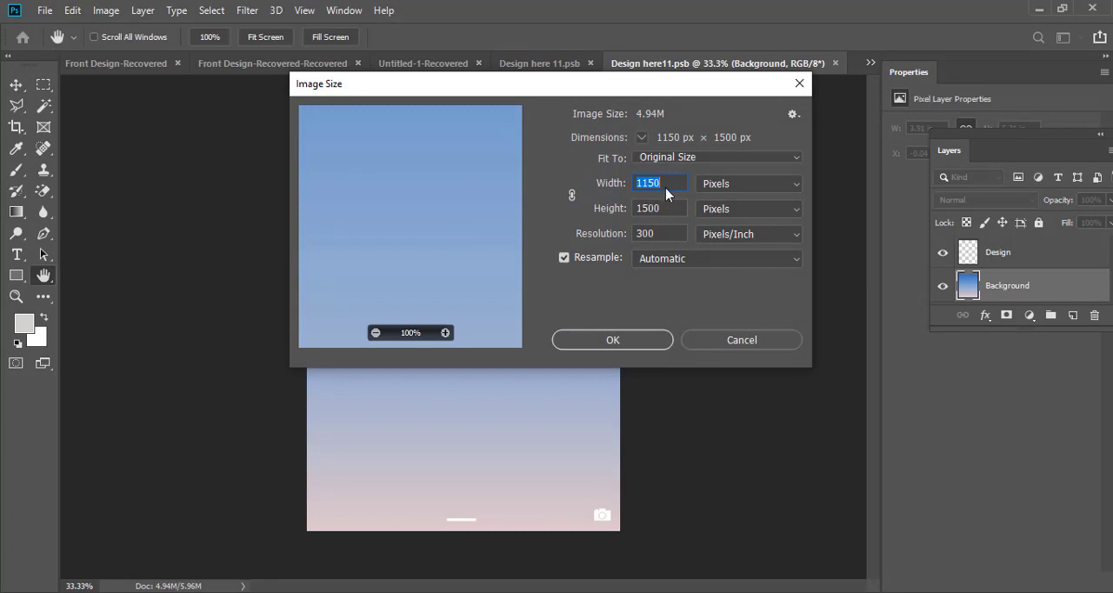
left_click(668, 210)
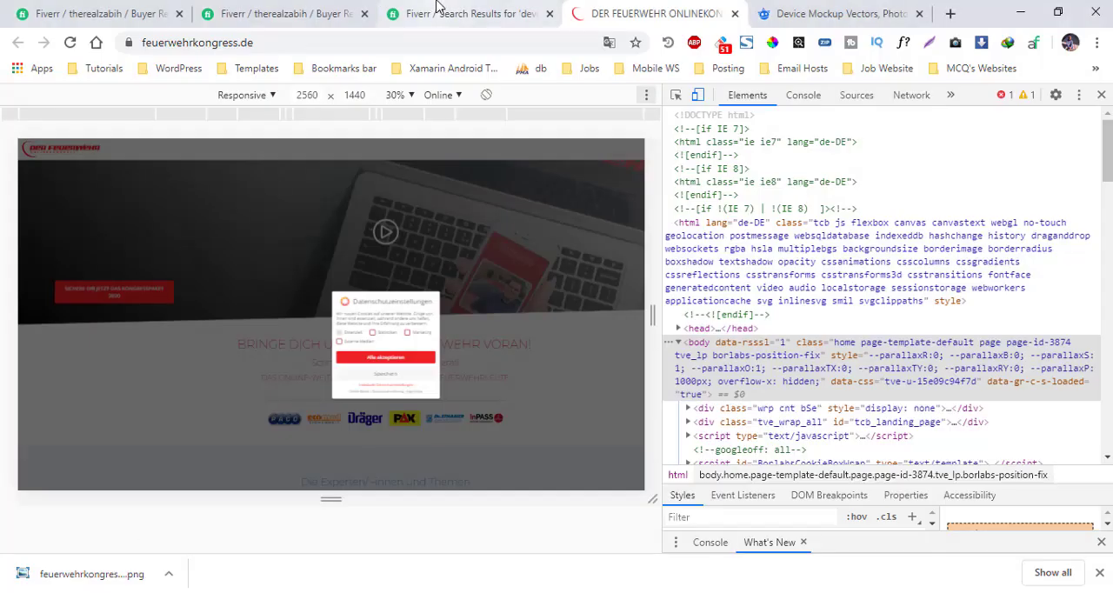
Step: Set the emulated page size to 1150 × 1500 and capture a screenshot of the site
double_click(319, 95)
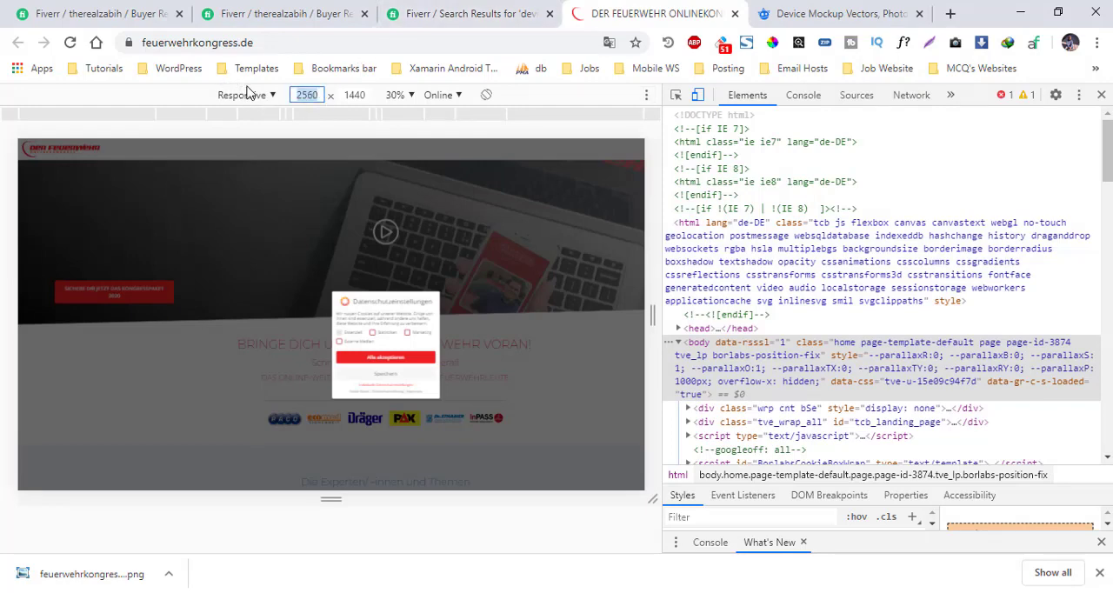
type("1150")
double_click(349, 96)
type("15")
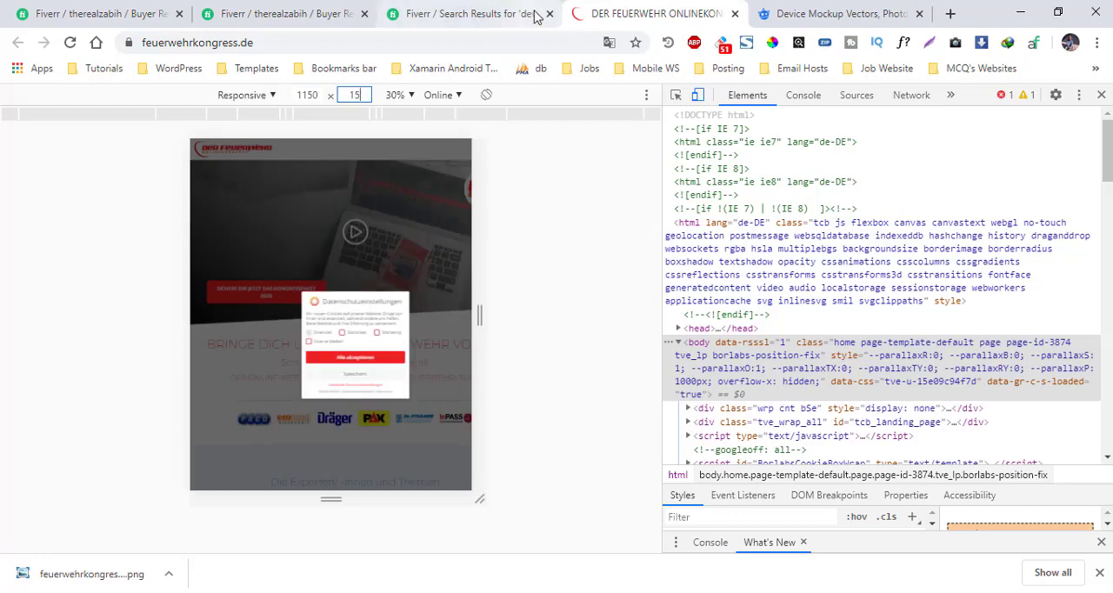
type("00")
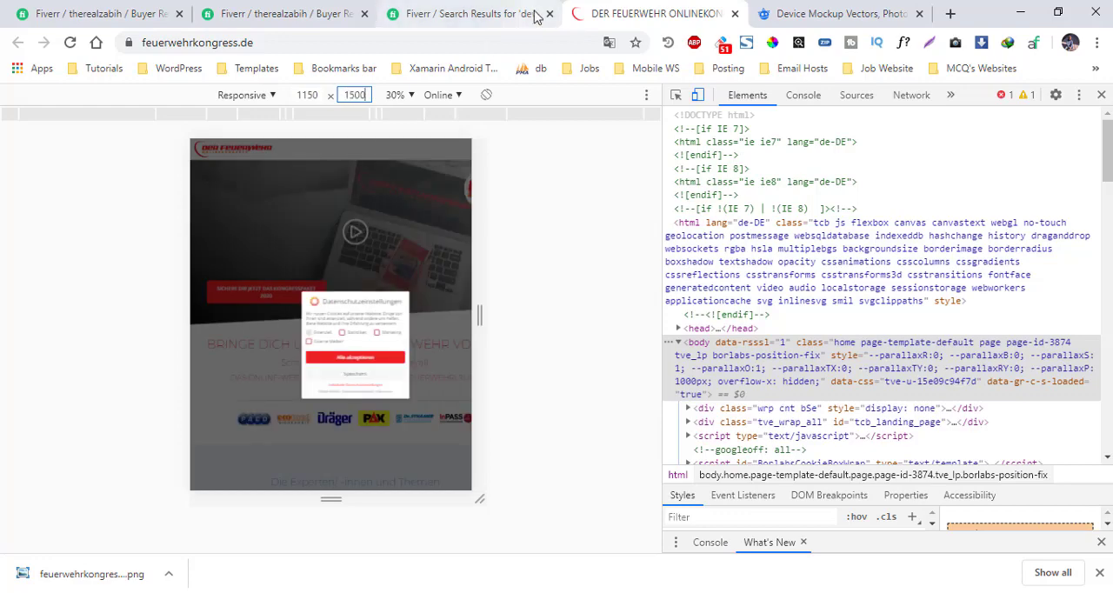
left_click(606, 460)
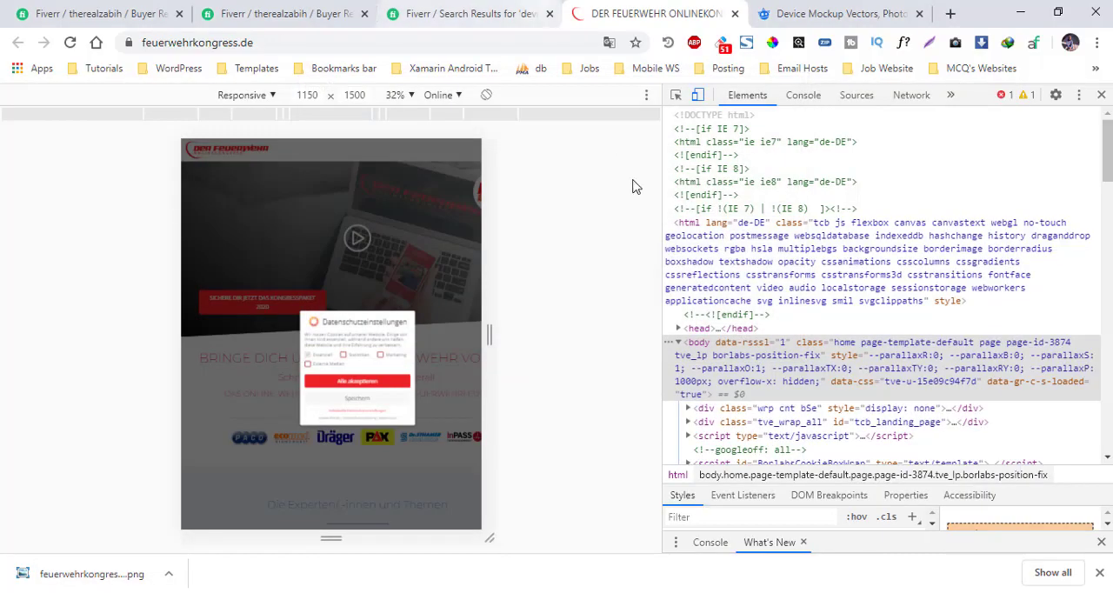
left_click(645, 95)
left_click(690, 237)
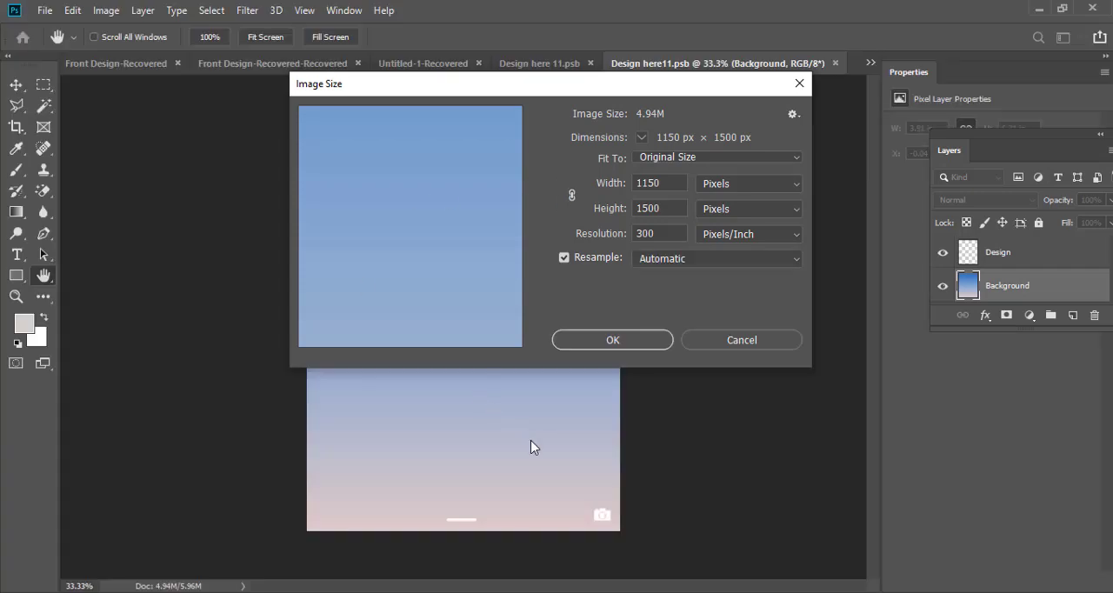
Step: Place the 1150 × 1500 screenshot beneath the Design layer of Design here11.psb, save it and return to the OT1AHH1-Recovered.psd tablet mockup
left_click(628, 342)
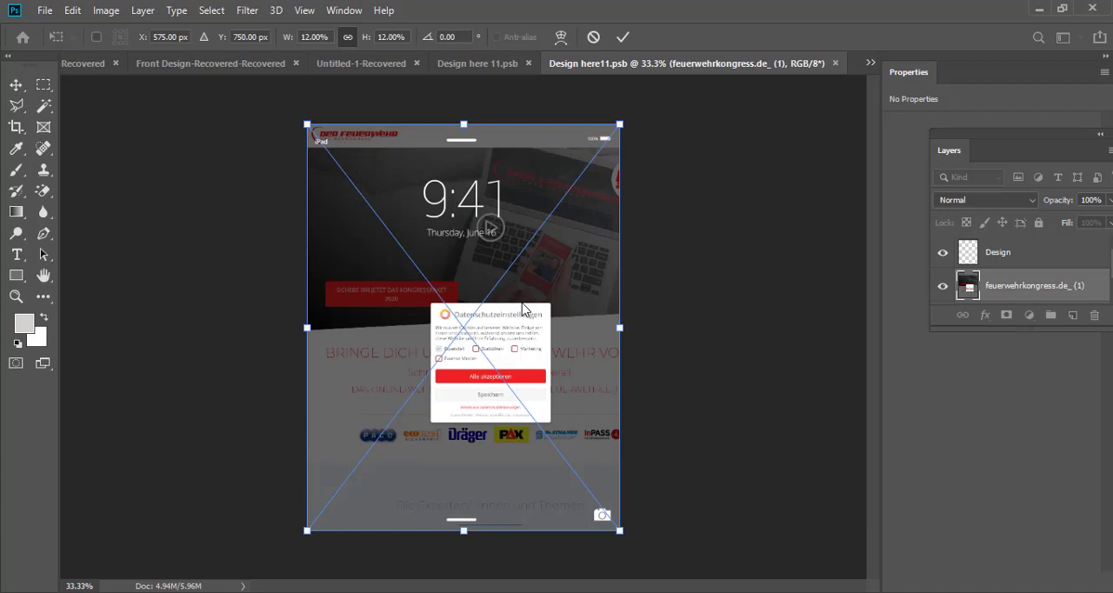
key("Return")
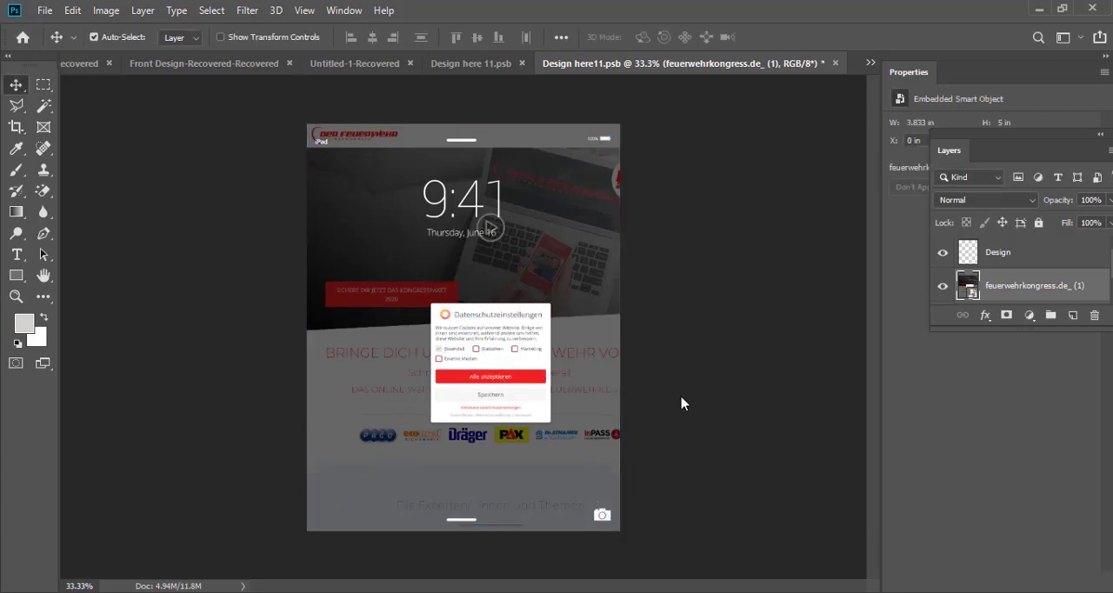
key("ctrl+s")
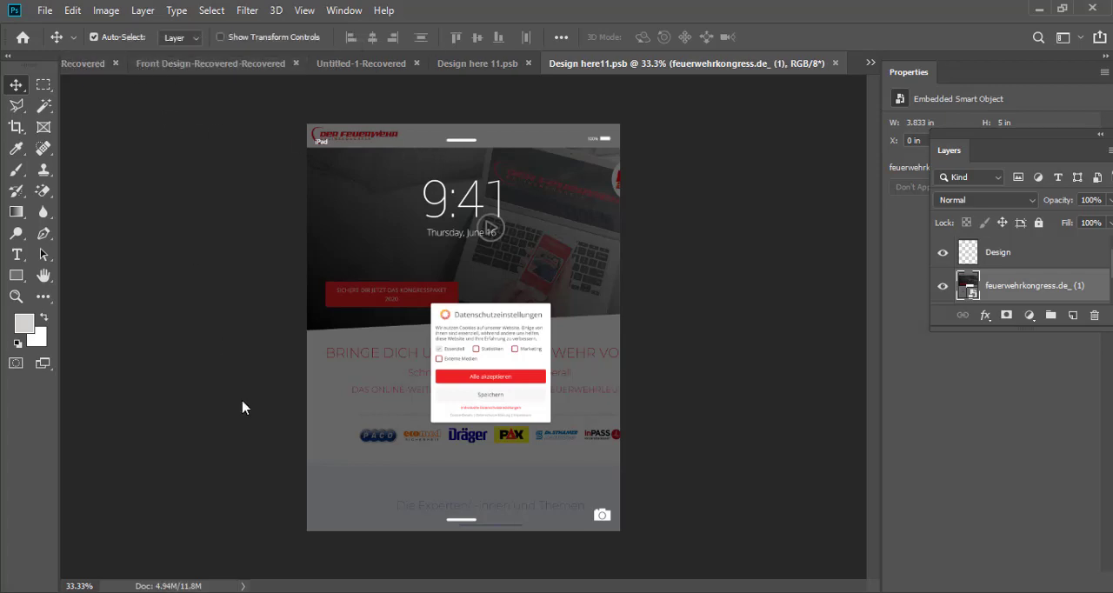
left_click(871, 64)
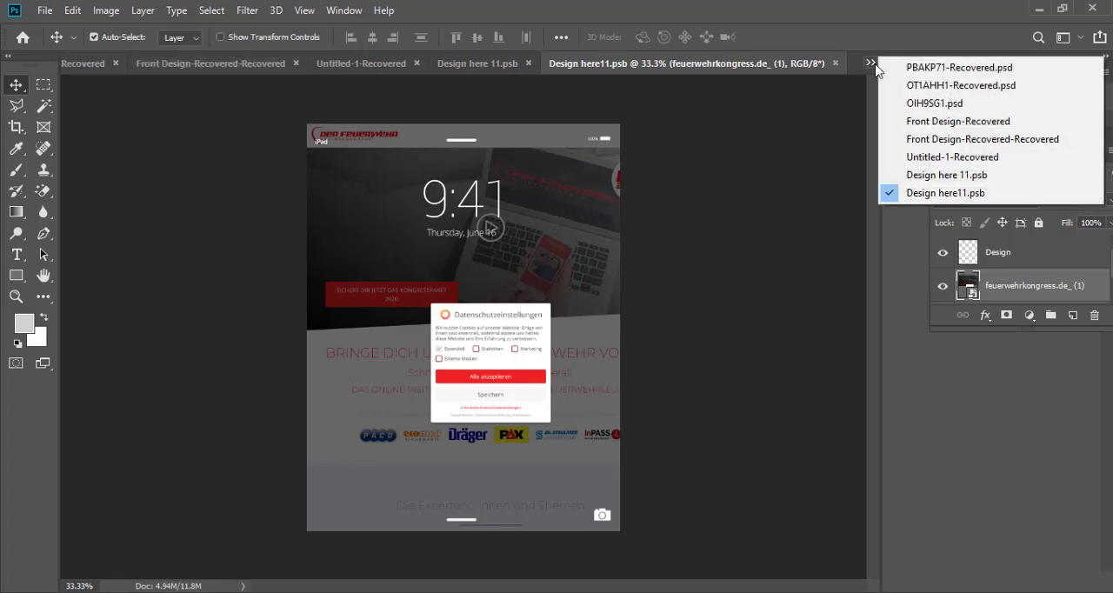
left_click(904, 86)
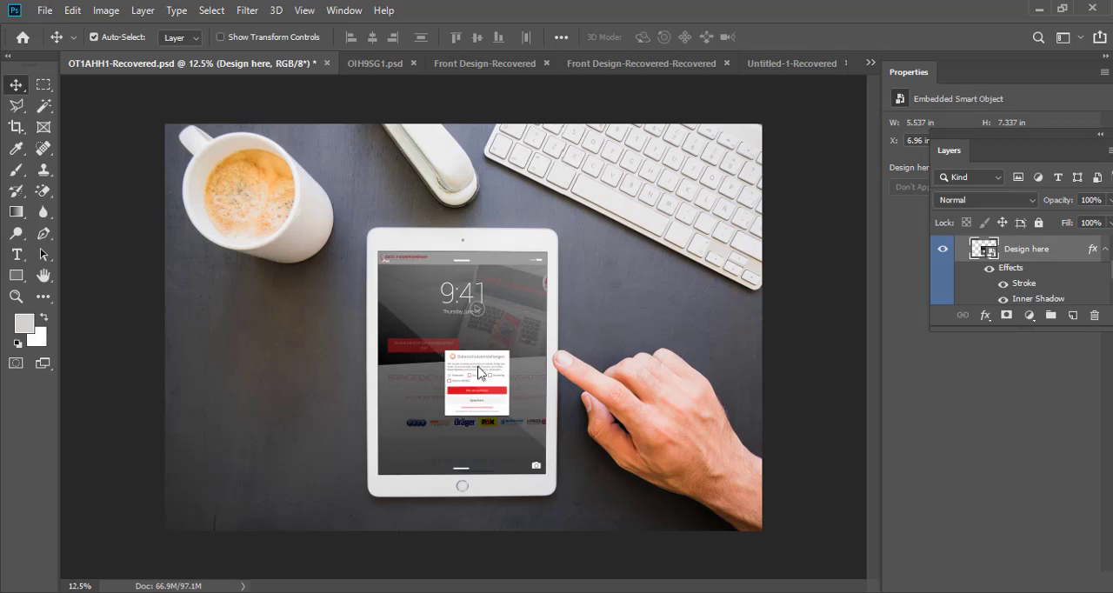
Step: Open the "Place here" smart object of the OIH9SG1.psd phone mockup and bring up the image size of its contents
left_click(361, 65)
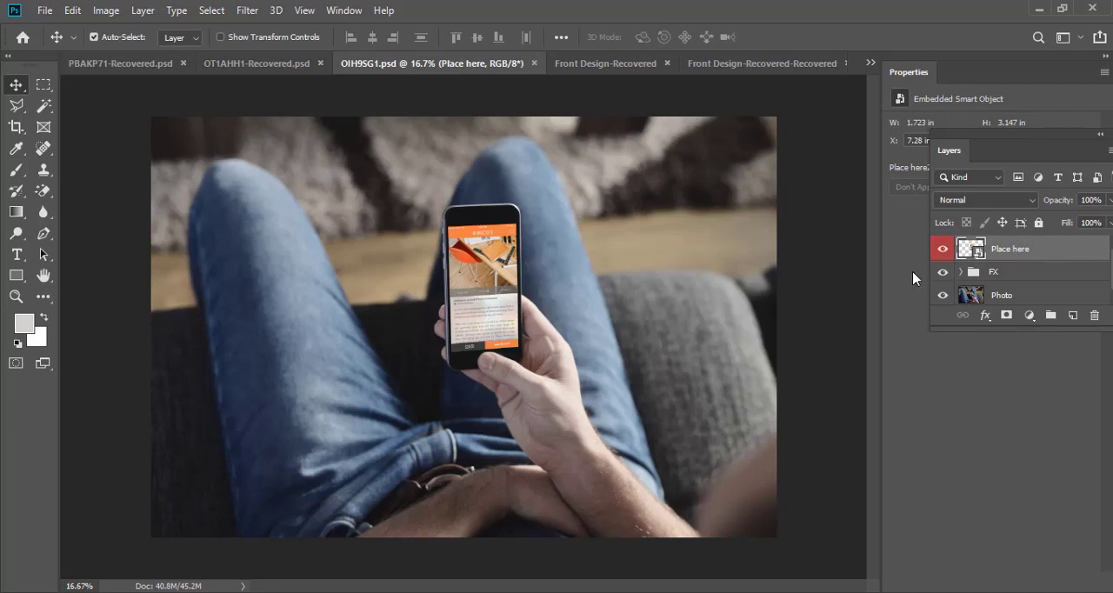
double_click(971, 249)
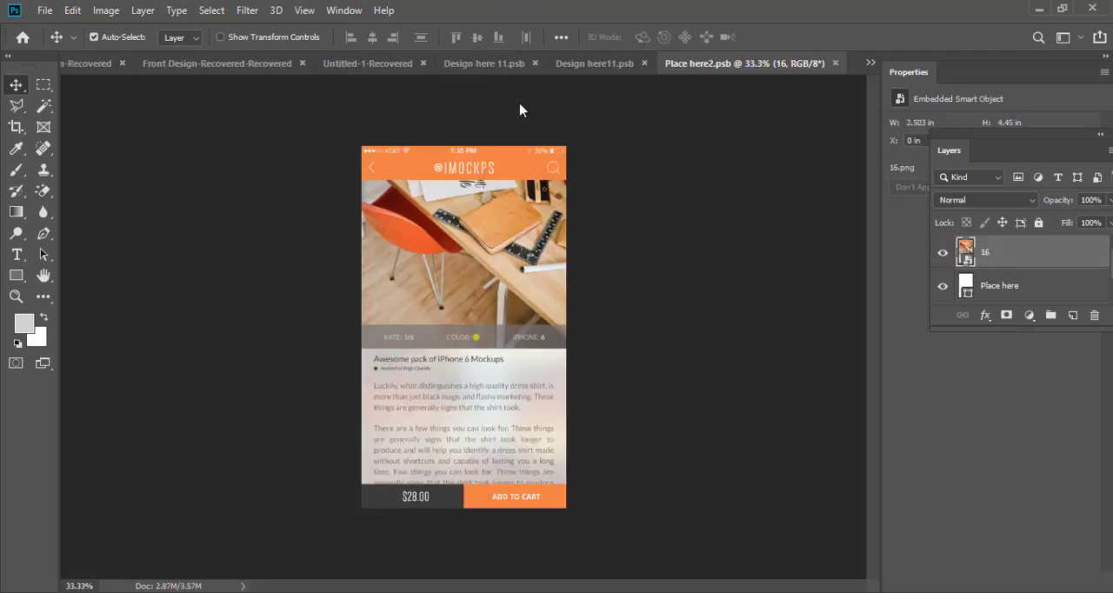
left_click(112, 10)
left_click(224, 133)
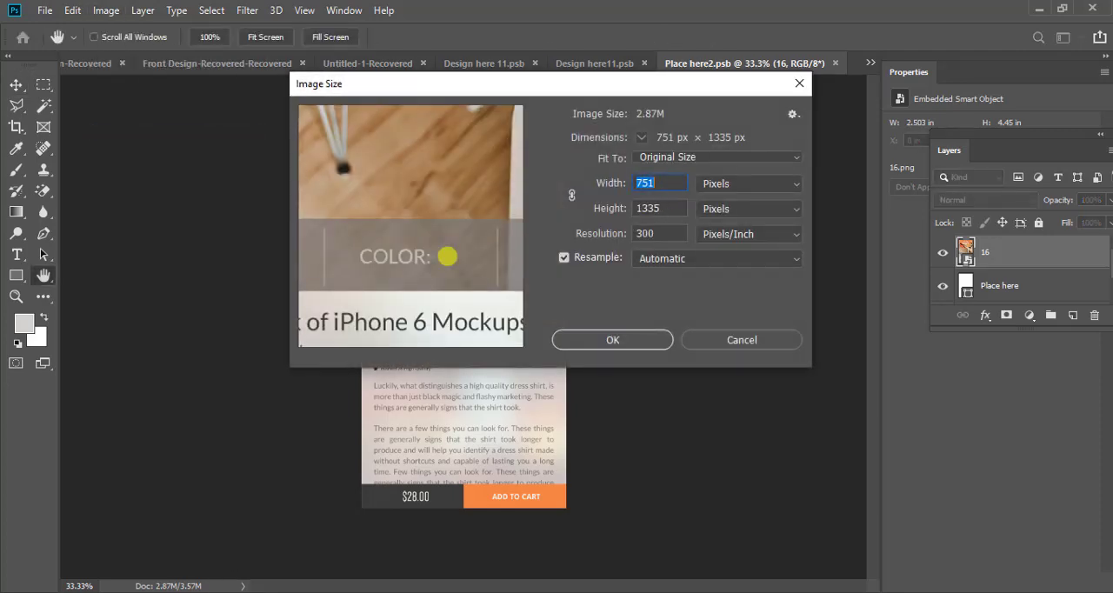
Step: Switch to Chrome, set the emulated page size to 751 × 1335 and capture a screenshot of the site
key("alt+Tab")
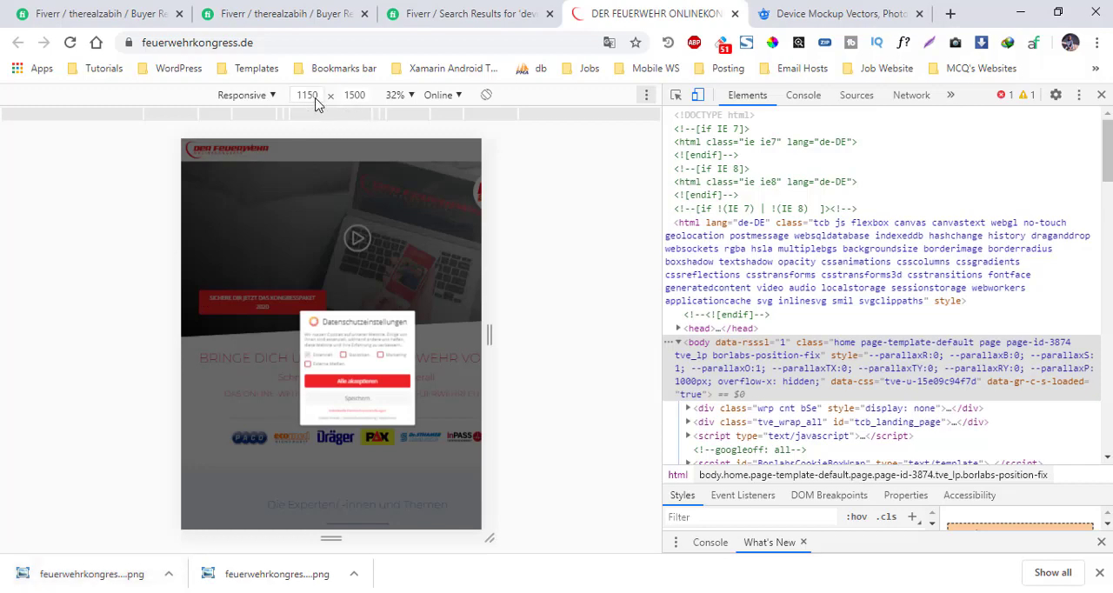
double_click(313, 98)
type("751")
double_click(355, 98)
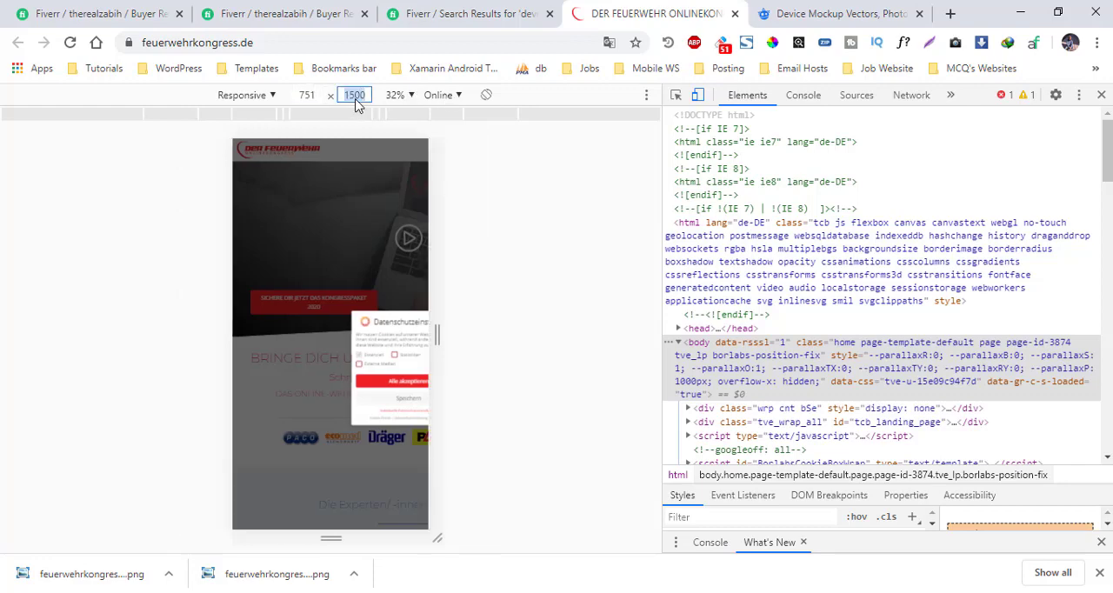
type("1335")
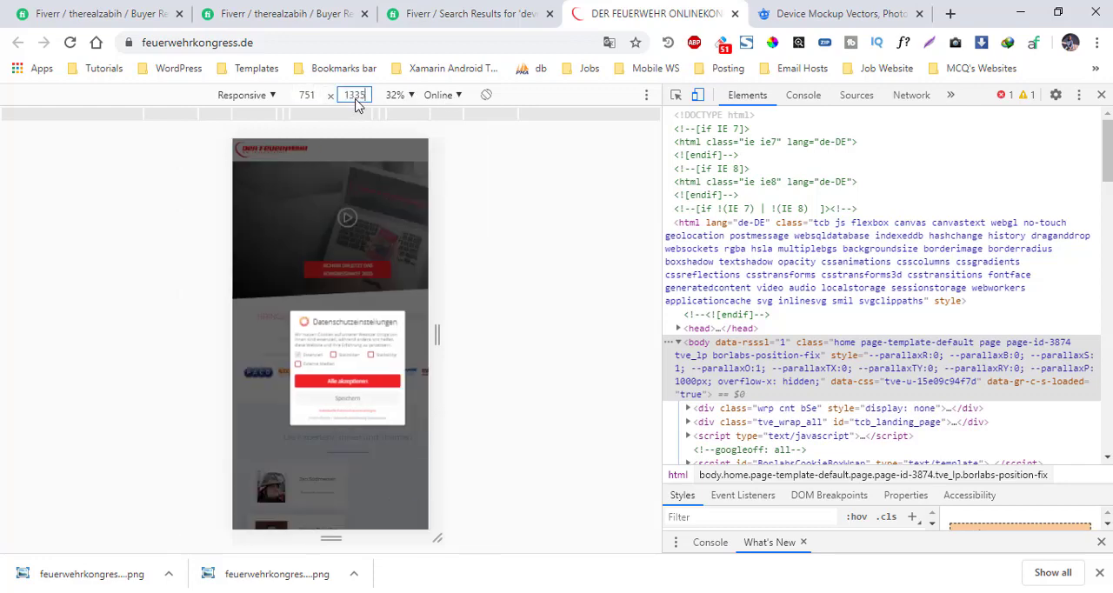
left_click(551, 264)
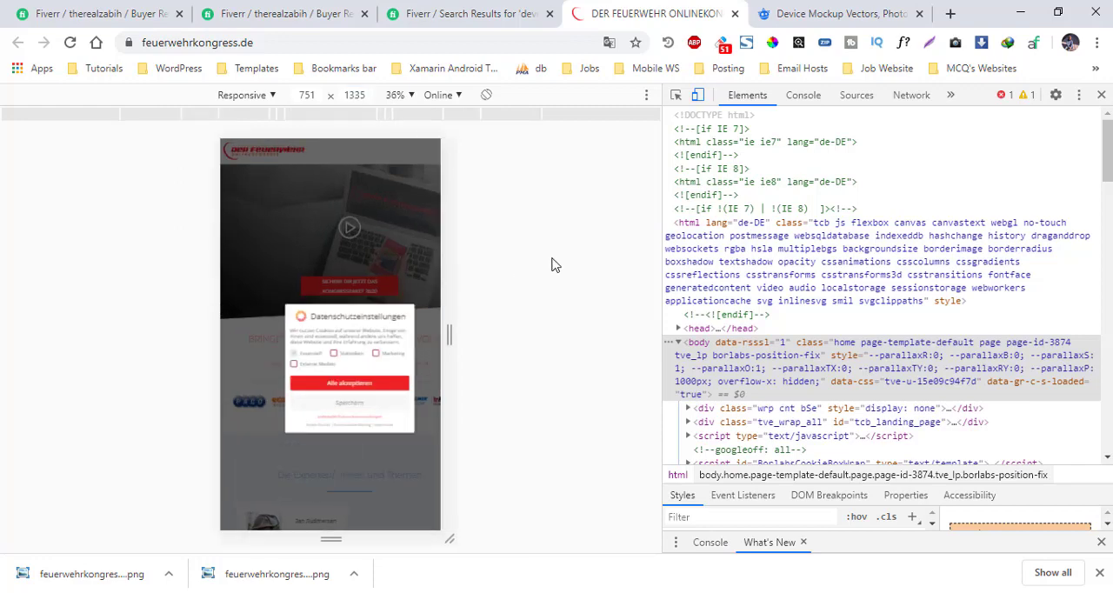
left_click(645, 95)
left_click(654, 234)
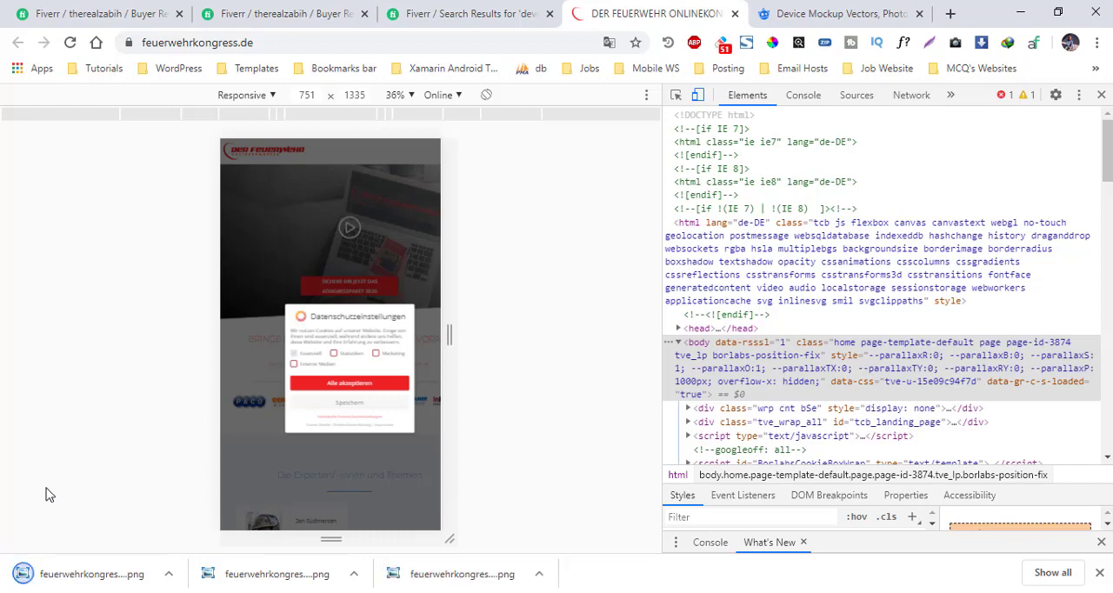
Step: Place the 751 × 1335 screenshot above layer 16 in Photoshop's Place here2.psb and save the document
left_click_drag(67, 579, 303, 591)
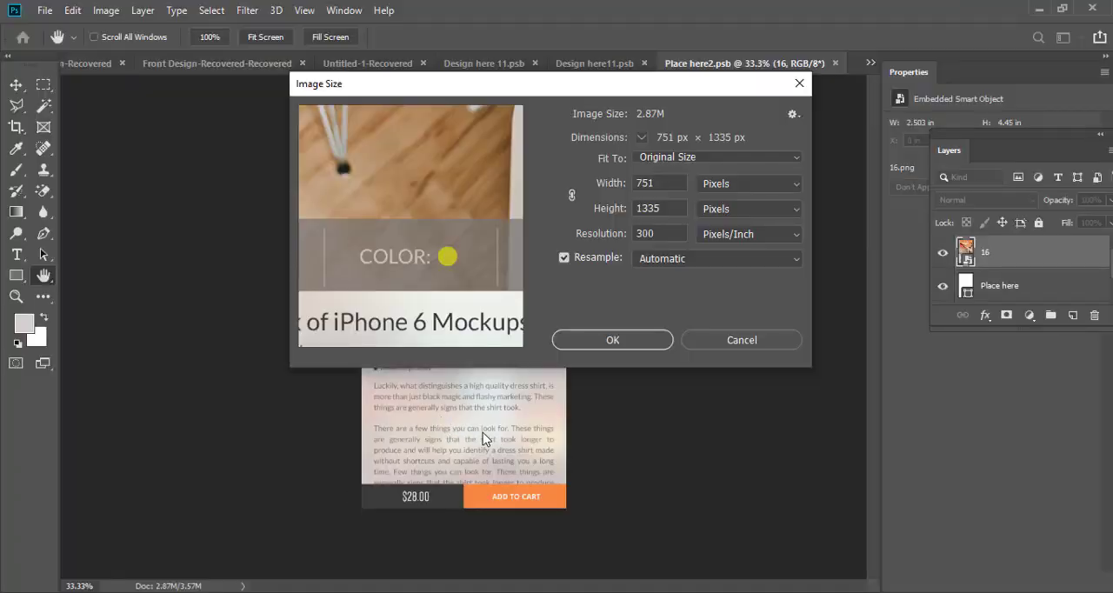
left_click(619, 341)
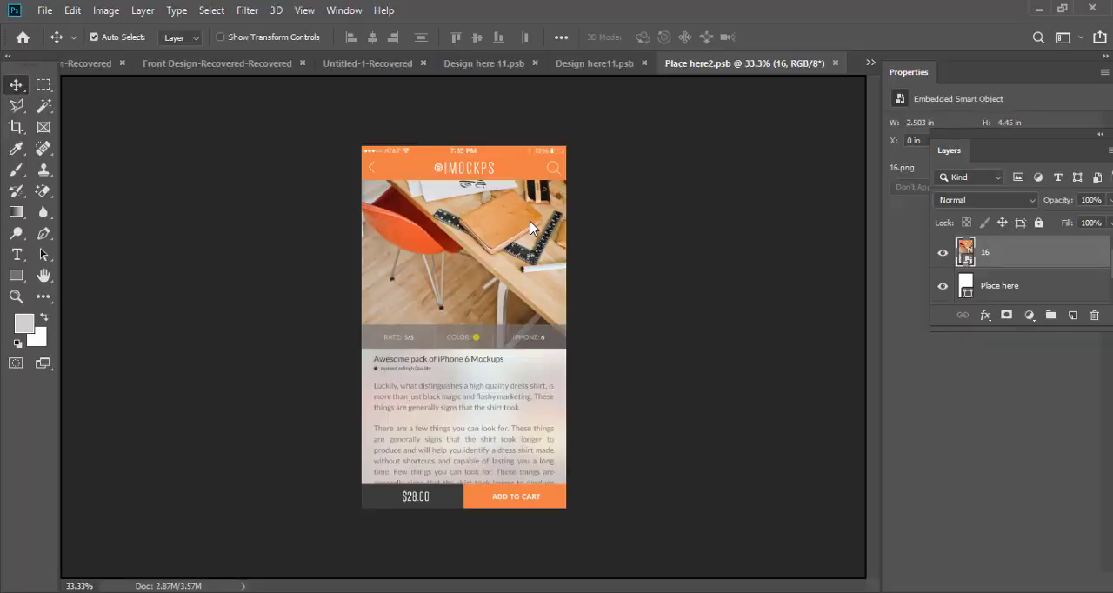
left_click_drag(530, 223, 502, 260)
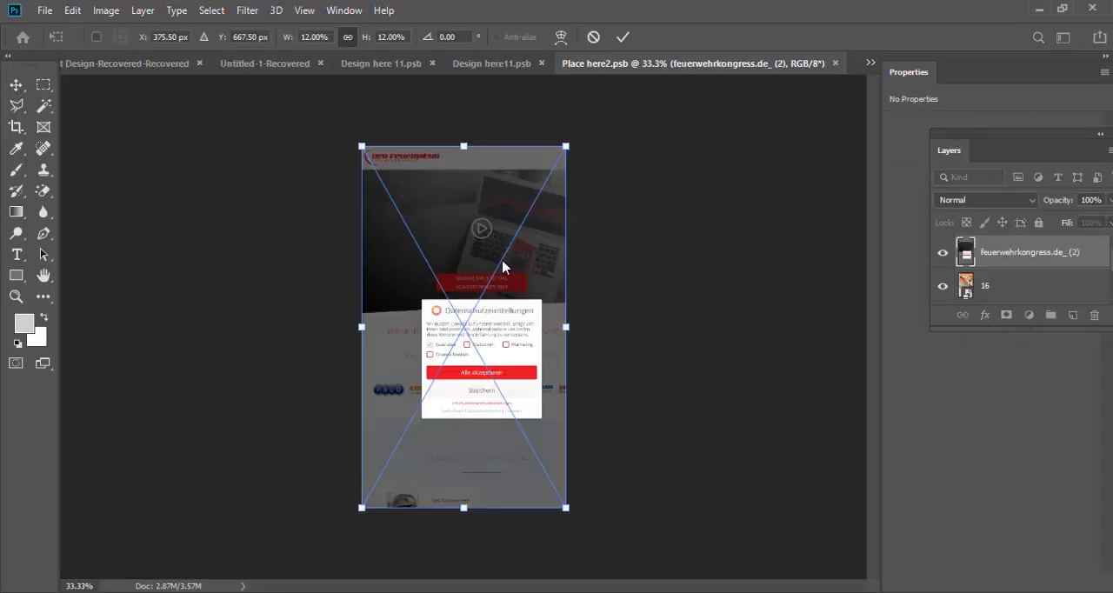
key("Return")
left_click(967, 300)
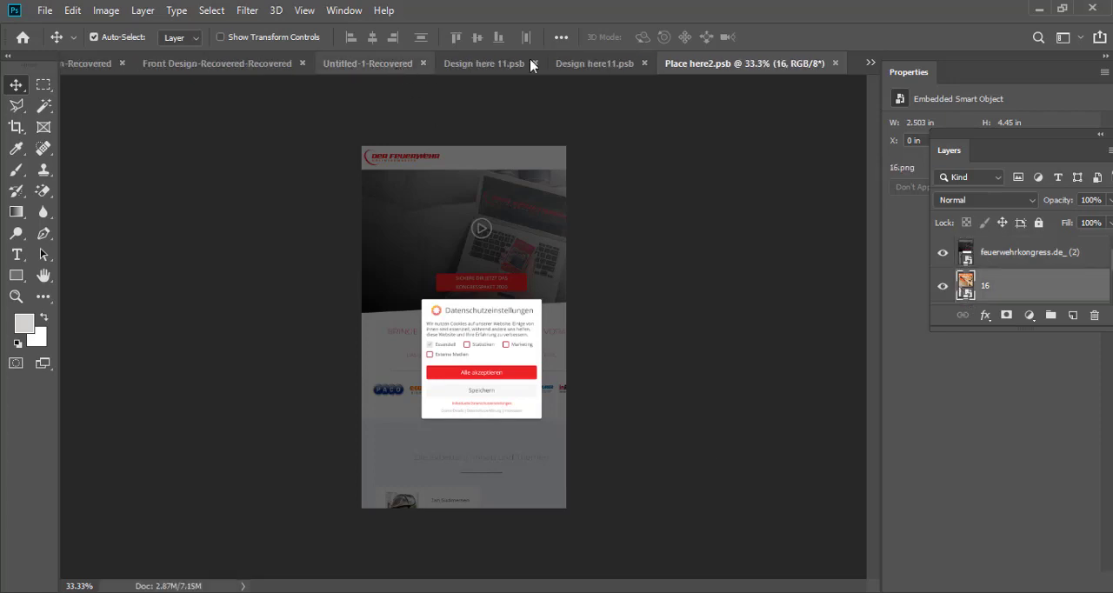
Step: Return to the OIH9SG1.psd mockup and examine the website screenshot on the phone's screen up close
left_click(870, 66)
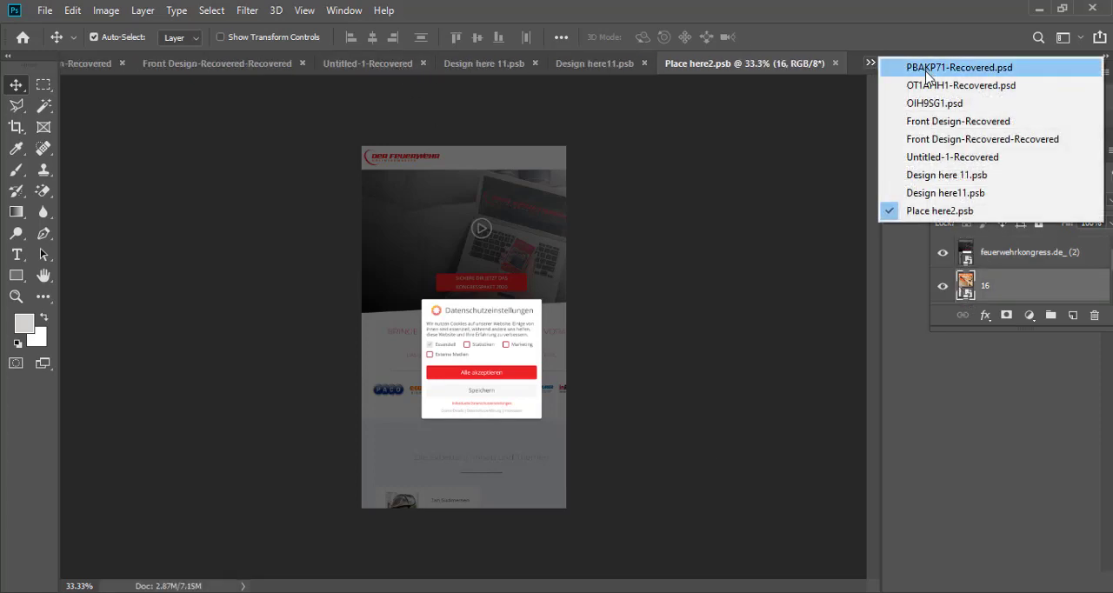
left_click(939, 106)
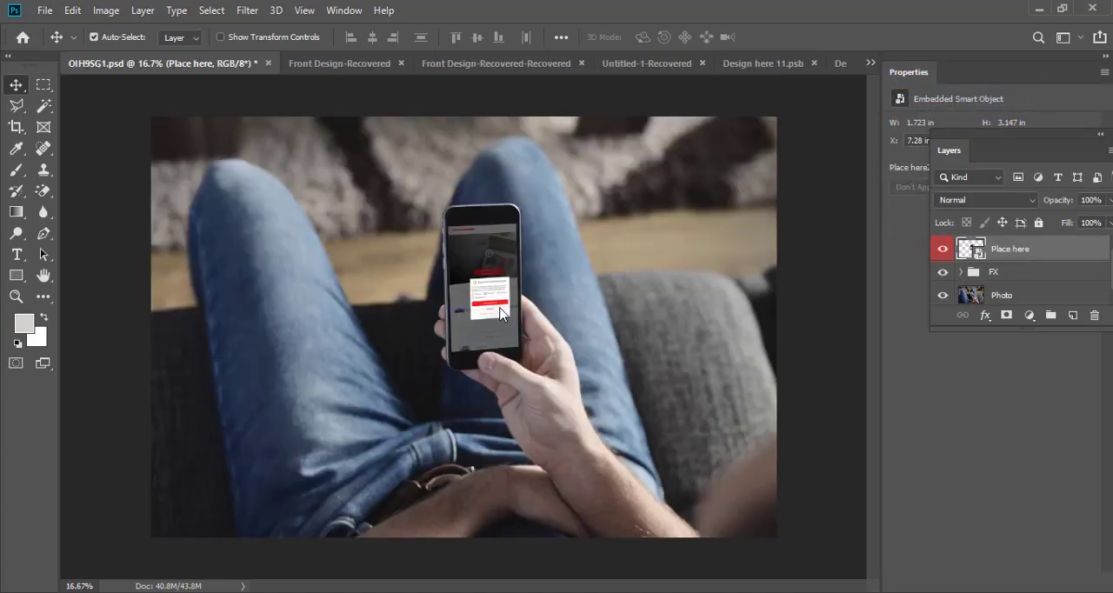
scroll(500, 313, "up", 3)
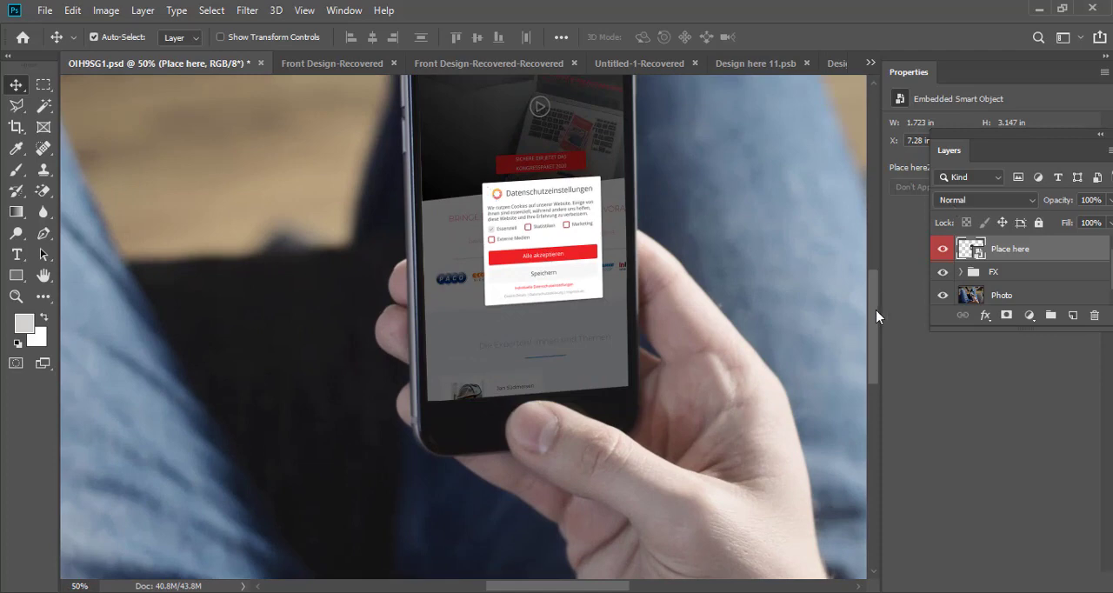
left_click_drag(875, 309, 875, 284)
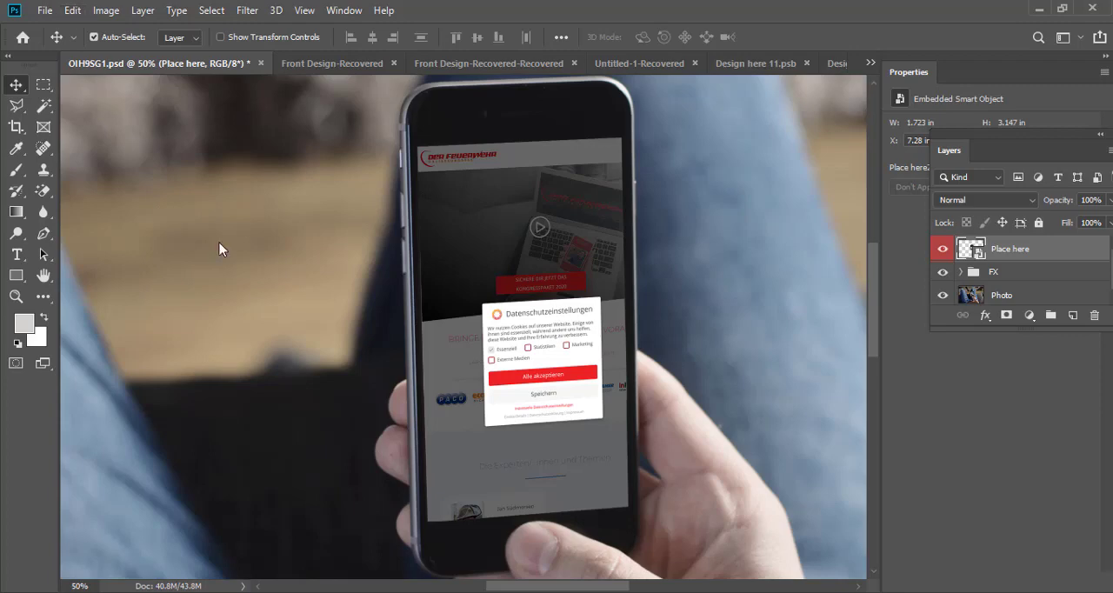
left_click(45, 10)
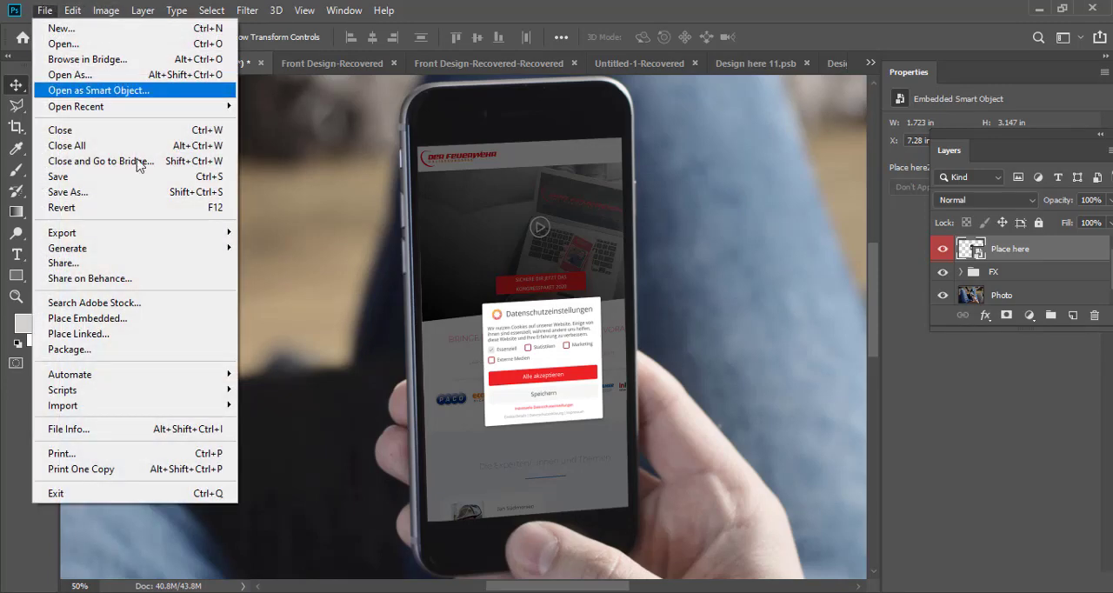
mouse_move(223, 234)
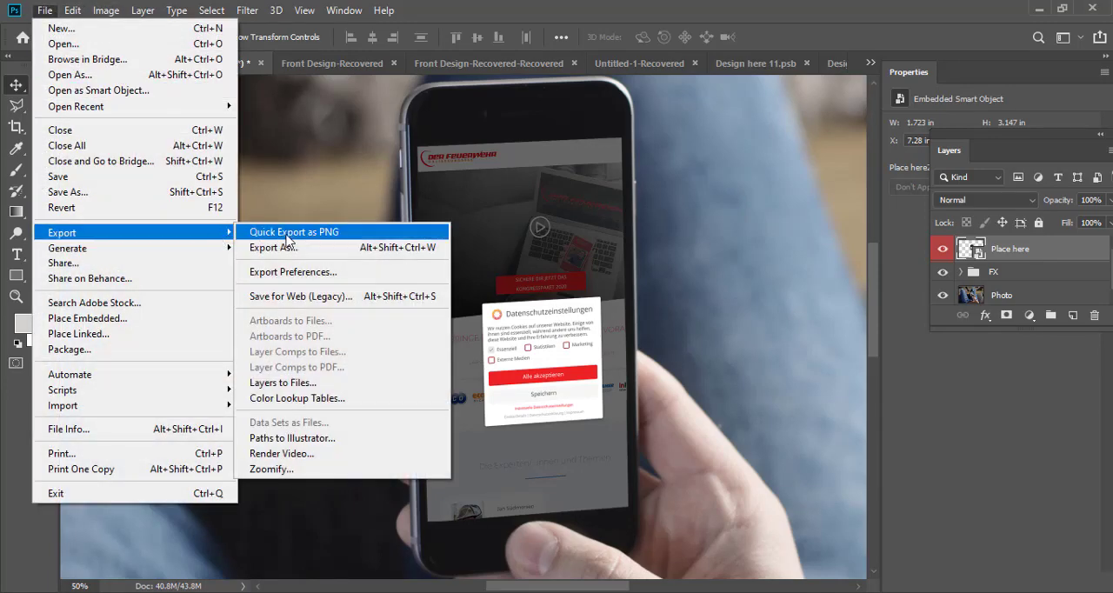
left_click(523, 251)
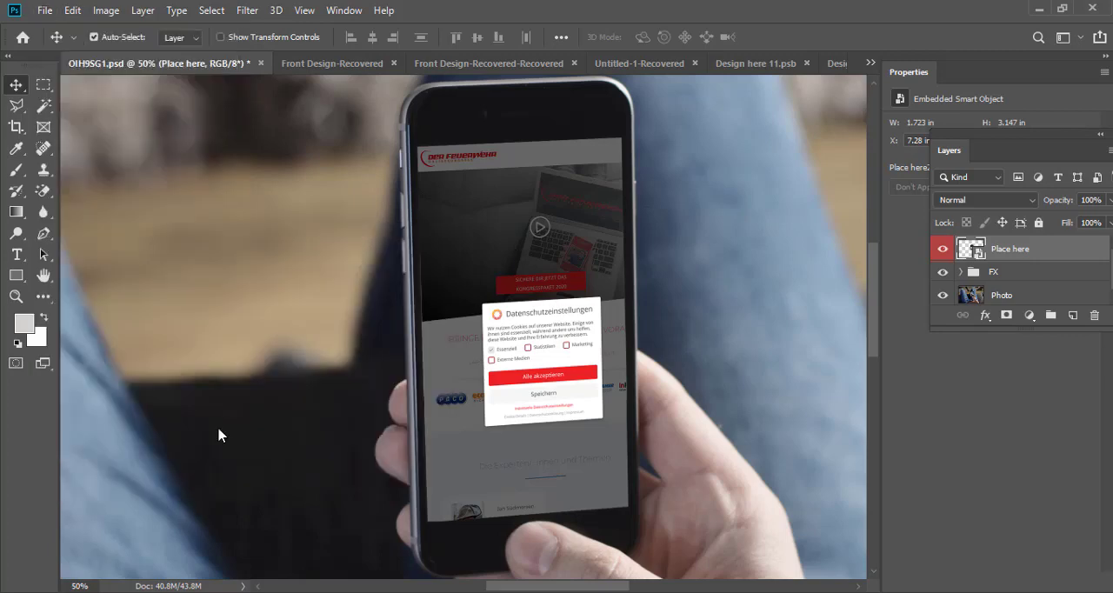